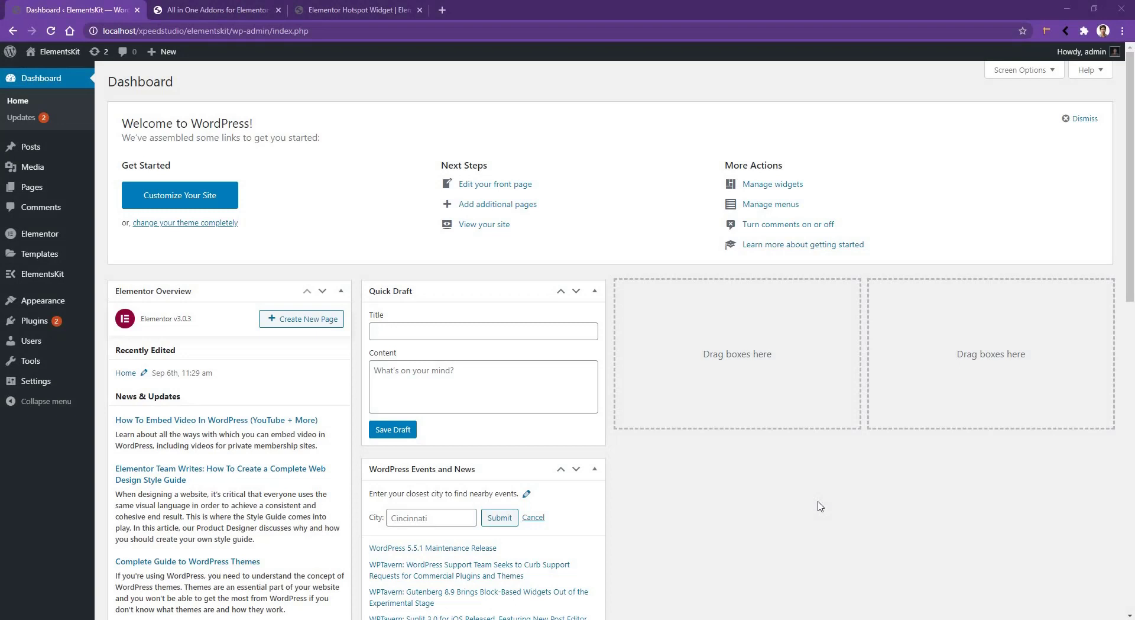
# Turn on and save the Hotspot widget in ElementsKit Elements, then switch to the ElementsKit website
pyautogui.click(41, 274)
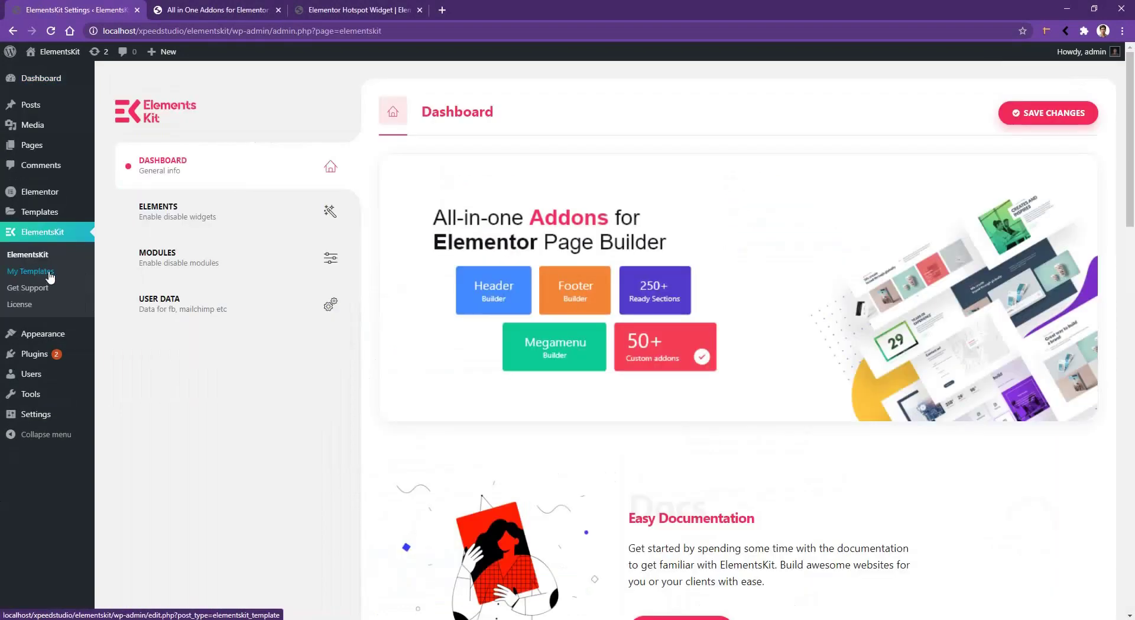
pyautogui.click(258, 233)
pyautogui.scroll(-20, 634, 291)
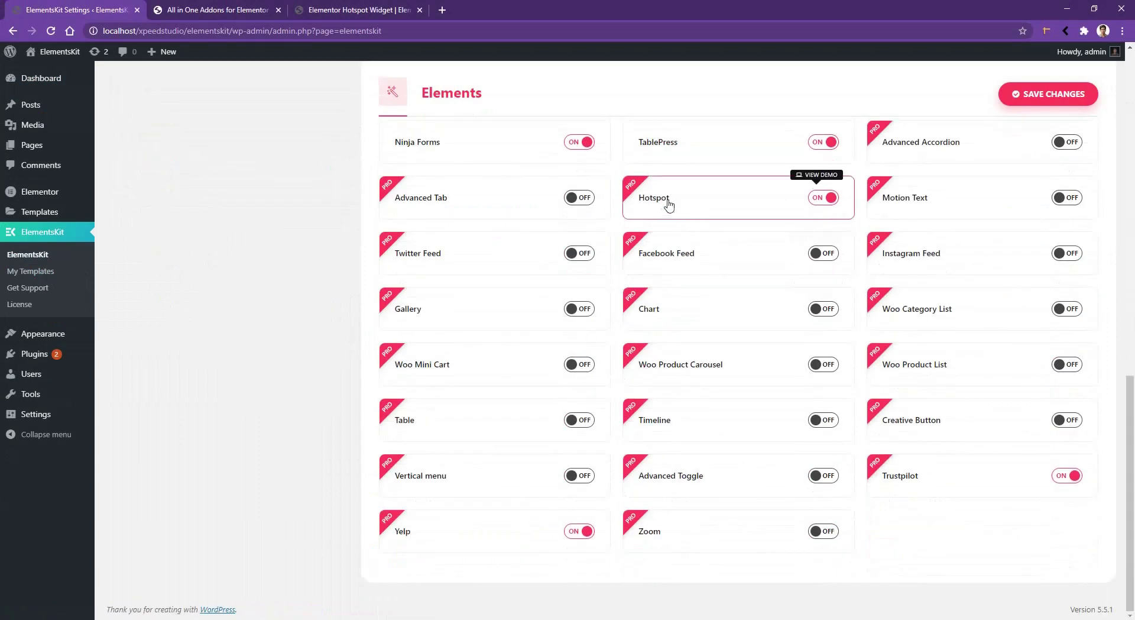
pyautogui.click(819, 199)
pyautogui.click(1060, 95)
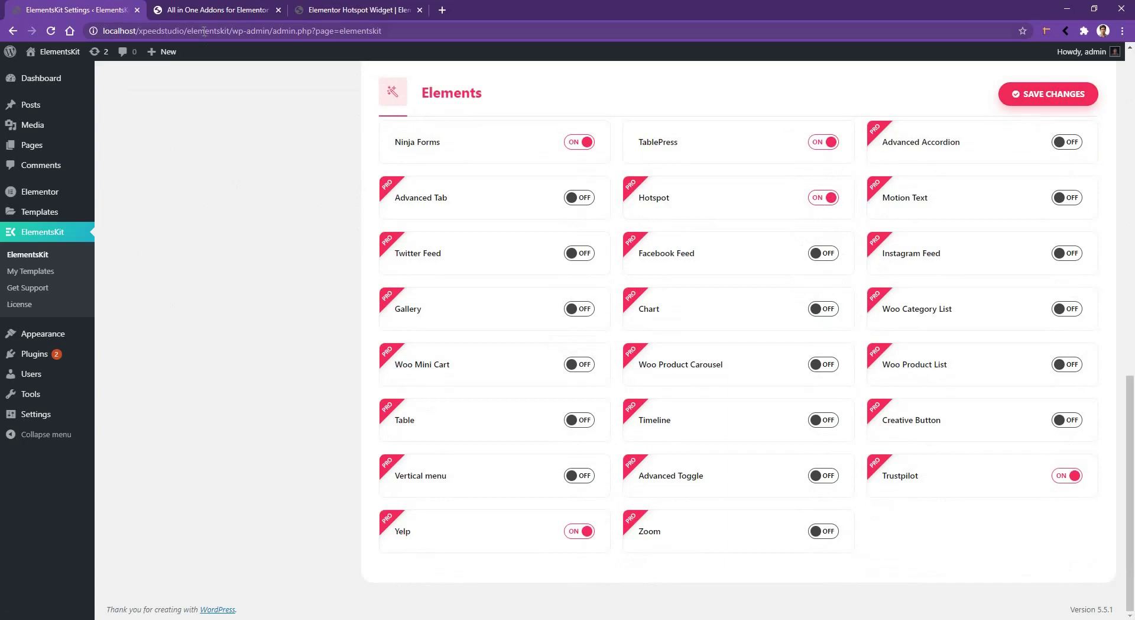
pyautogui.click(197, 10)
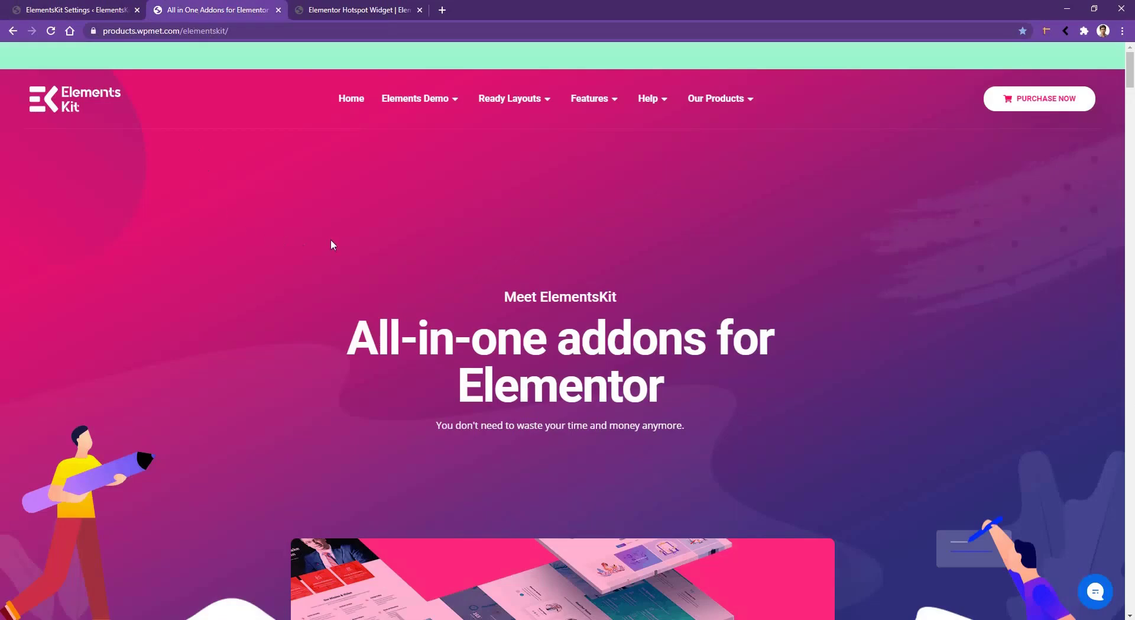
# Browse the Hot Spot demo examples, revealing the rear-wheel hotspot's info card
pyautogui.moveTo(418, 101)
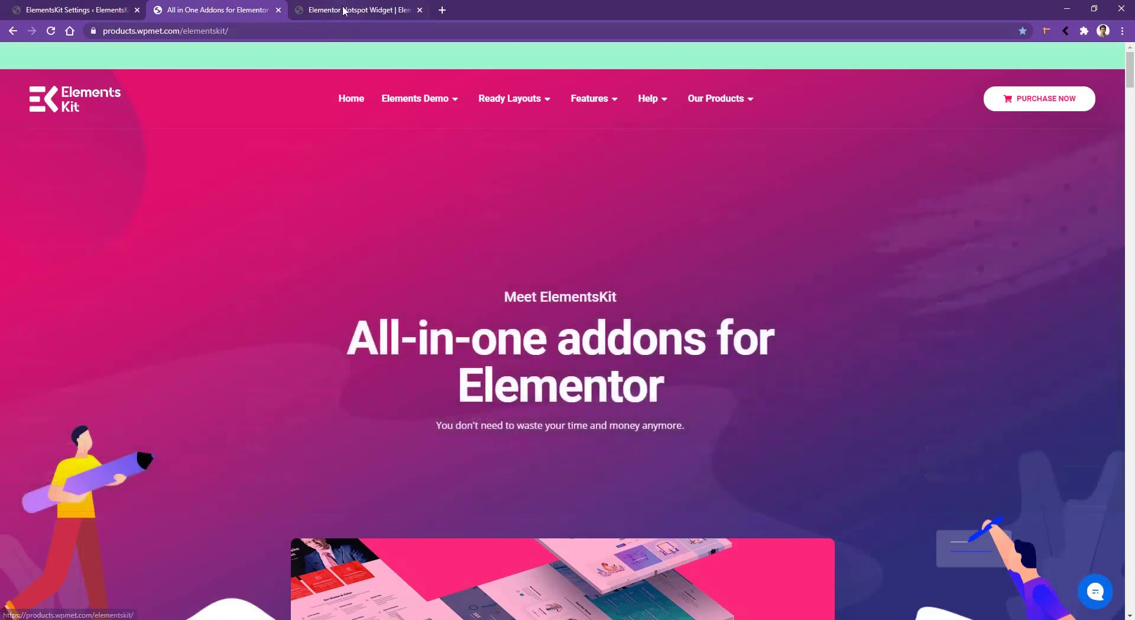
pyautogui.click(345, 10)
pyautogui.scroll(-8, 352, 213)
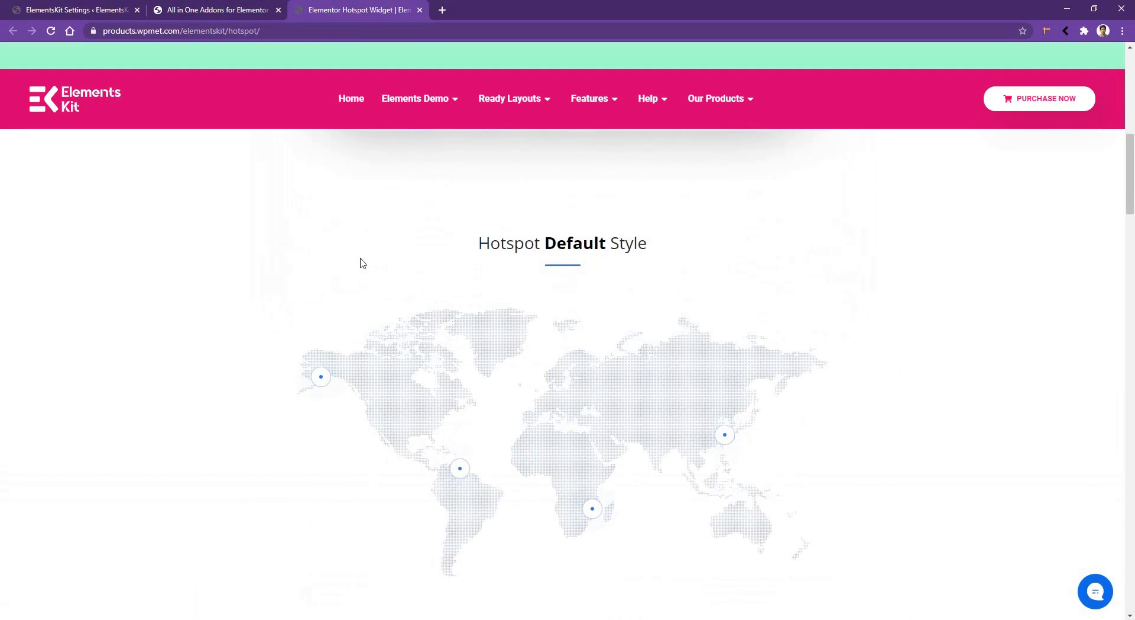
pyautogui.moveTo(461, 470)
pyautogui.scroll(-9, 346, 465)
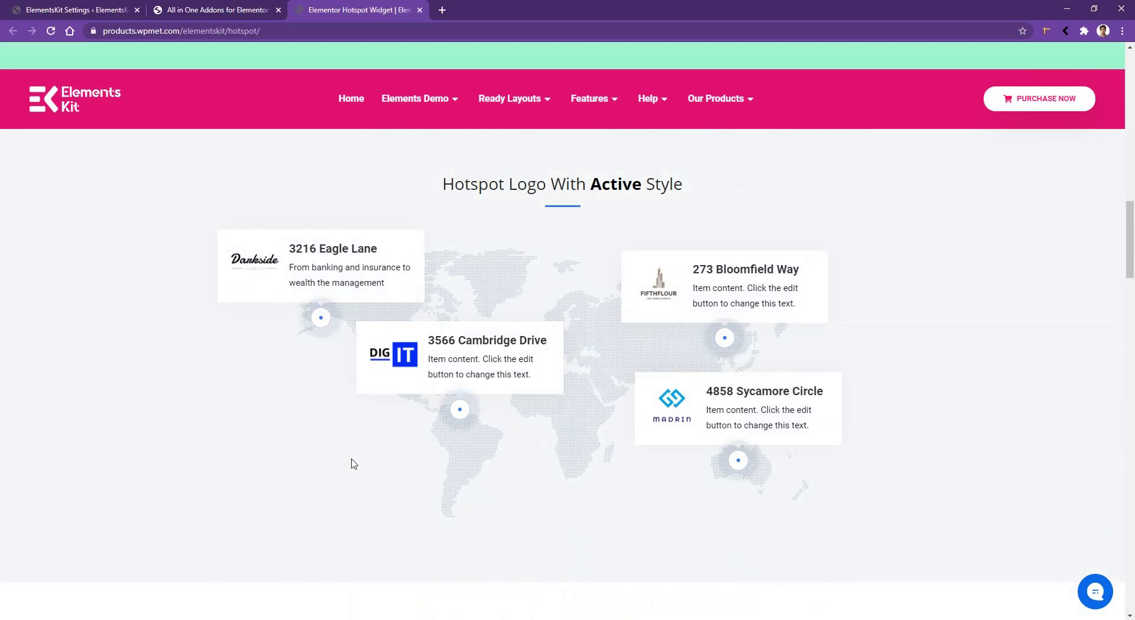
pyautogui.scroll(-15, 236, 467)
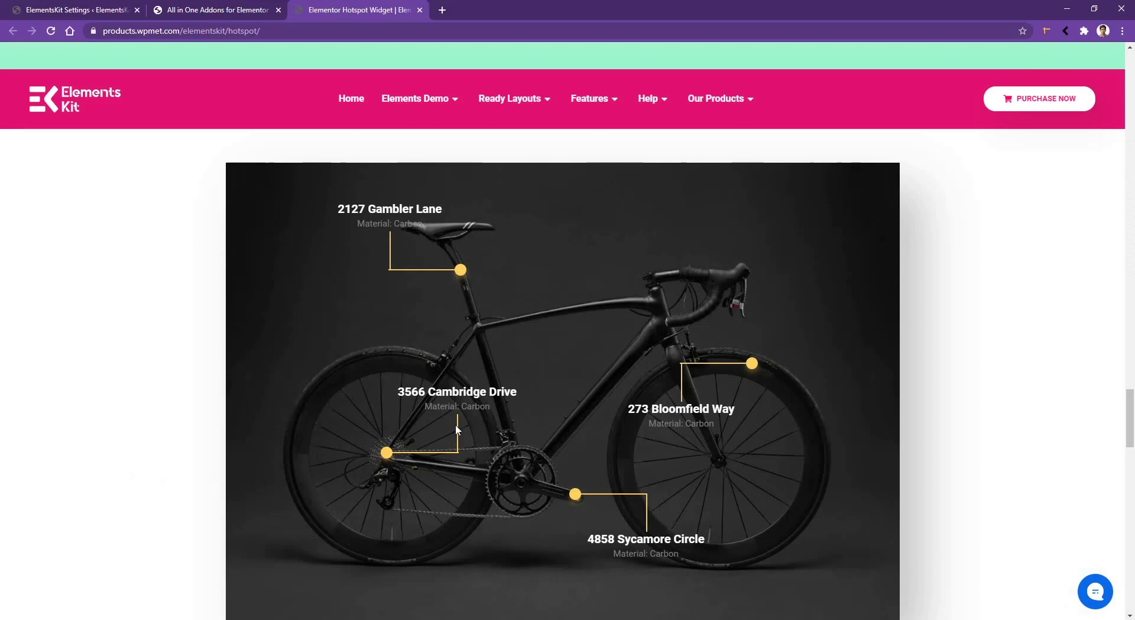
pyautogui.scroll(-5, 177, 480)
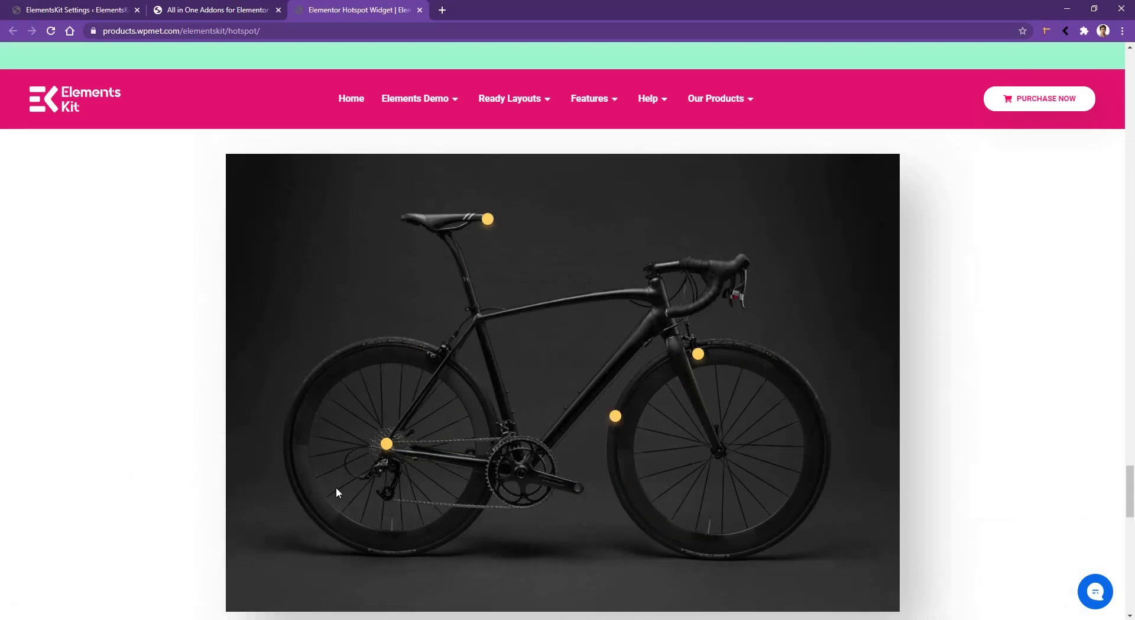
pyautogui.click(386, 448)
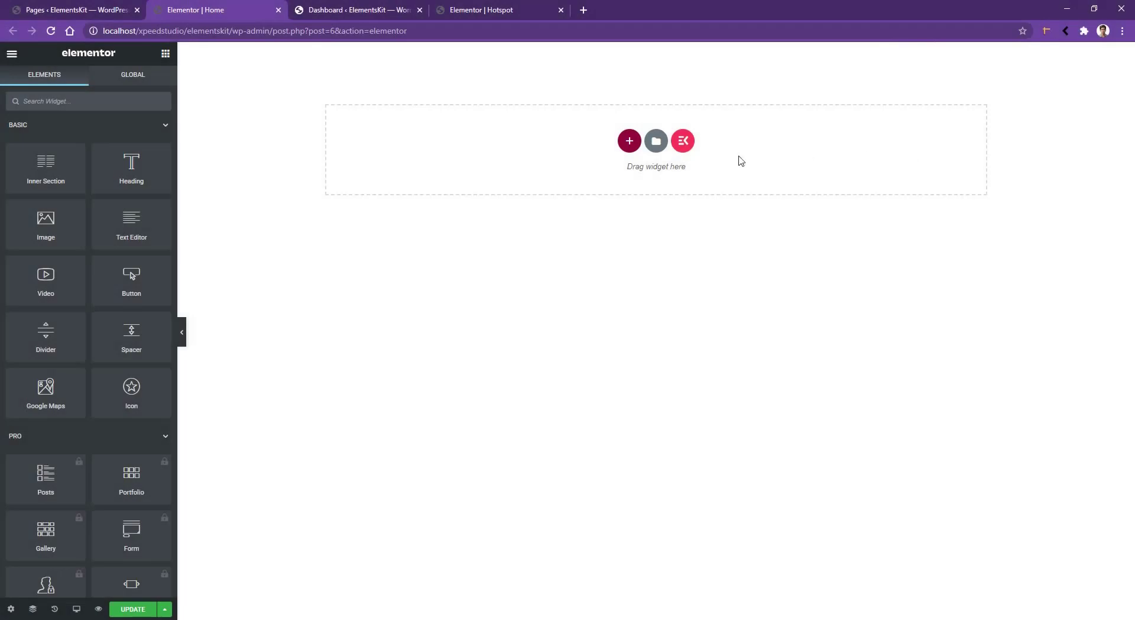
pyautogui.click(682, 142)
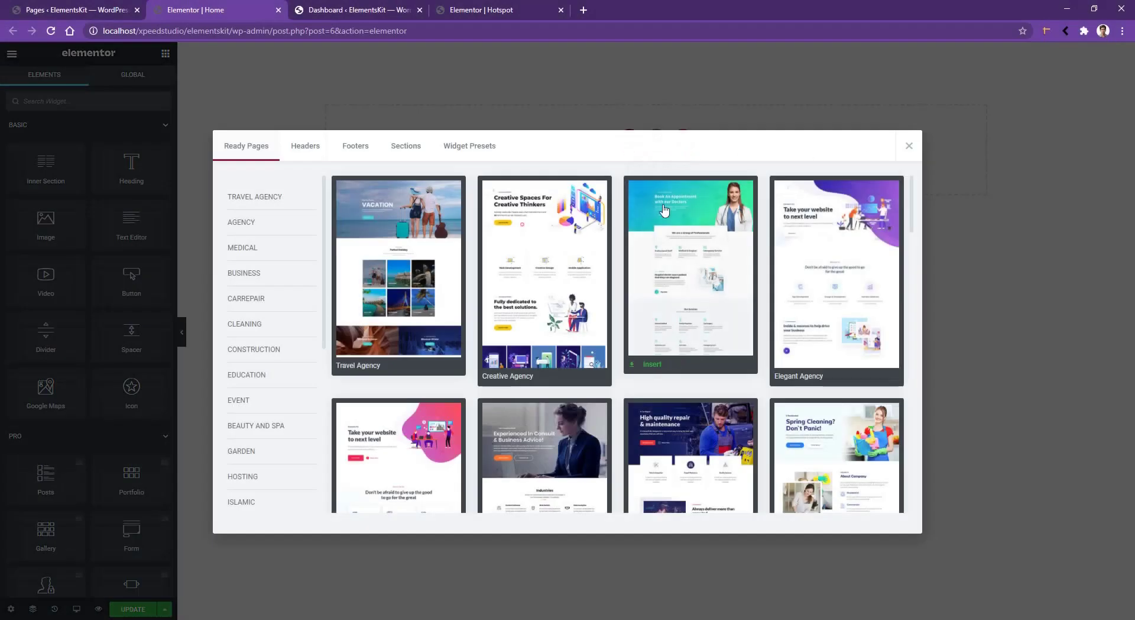
pyautogui.click(406, 157)
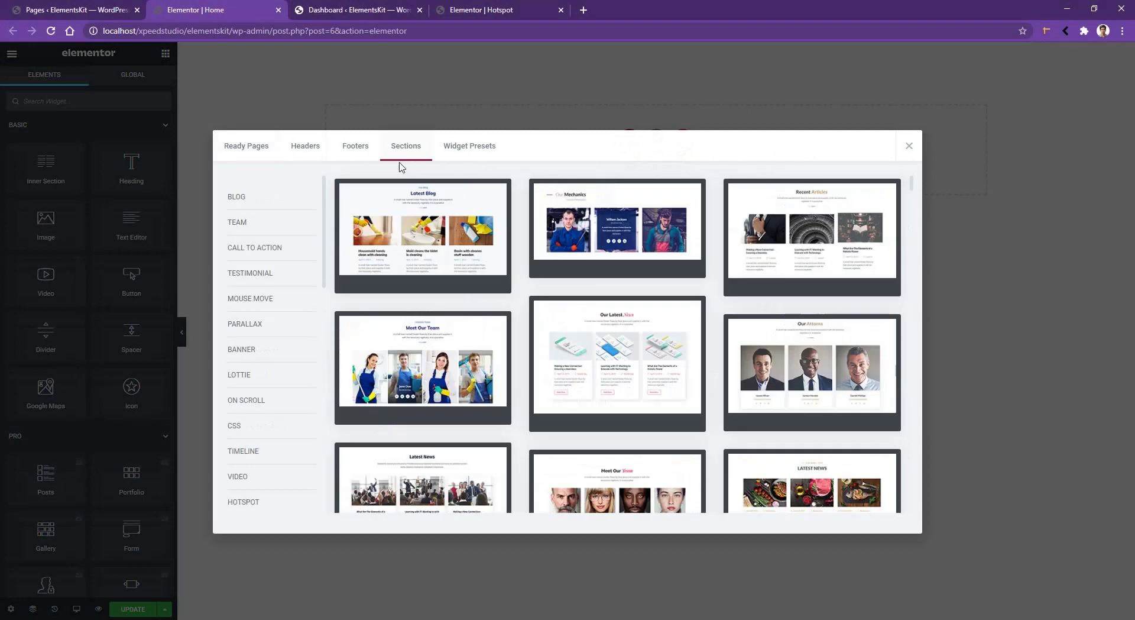
pyautogui.scroll(-1, 308, 416)
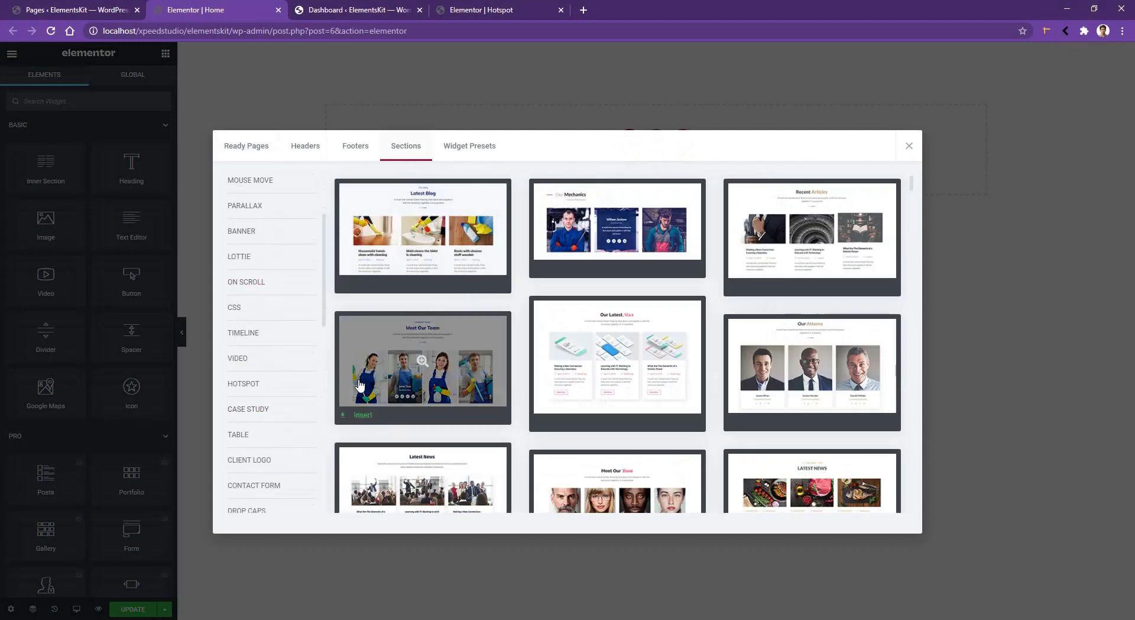
pyautogui.click(262, 383)
pyautogui.moveTo(431, 414)
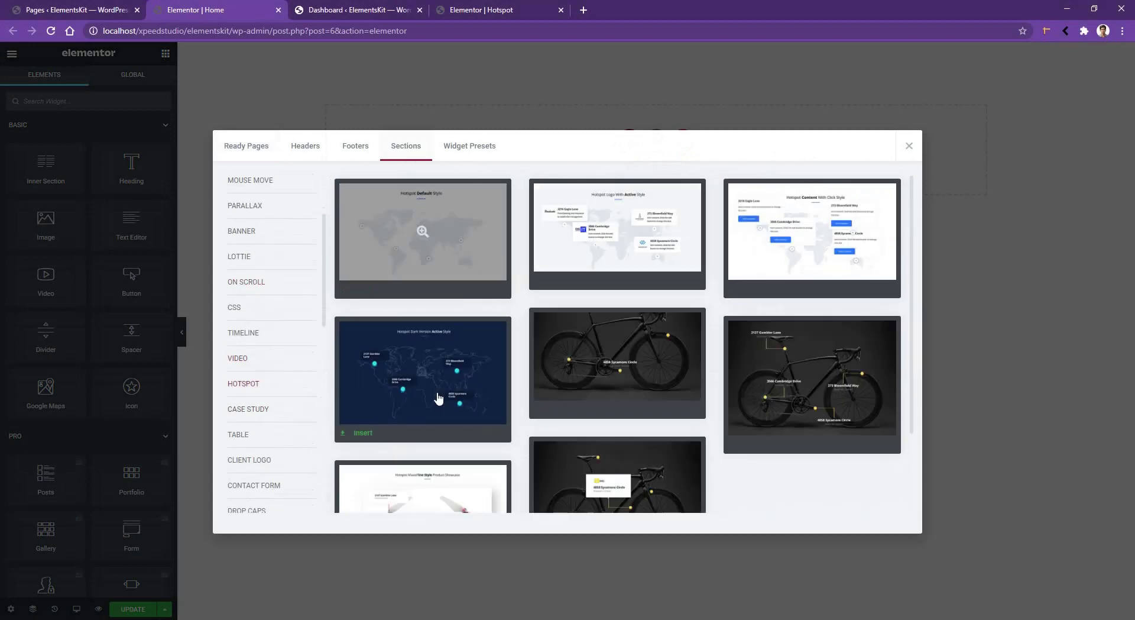
pyautogui.click(438, 431)
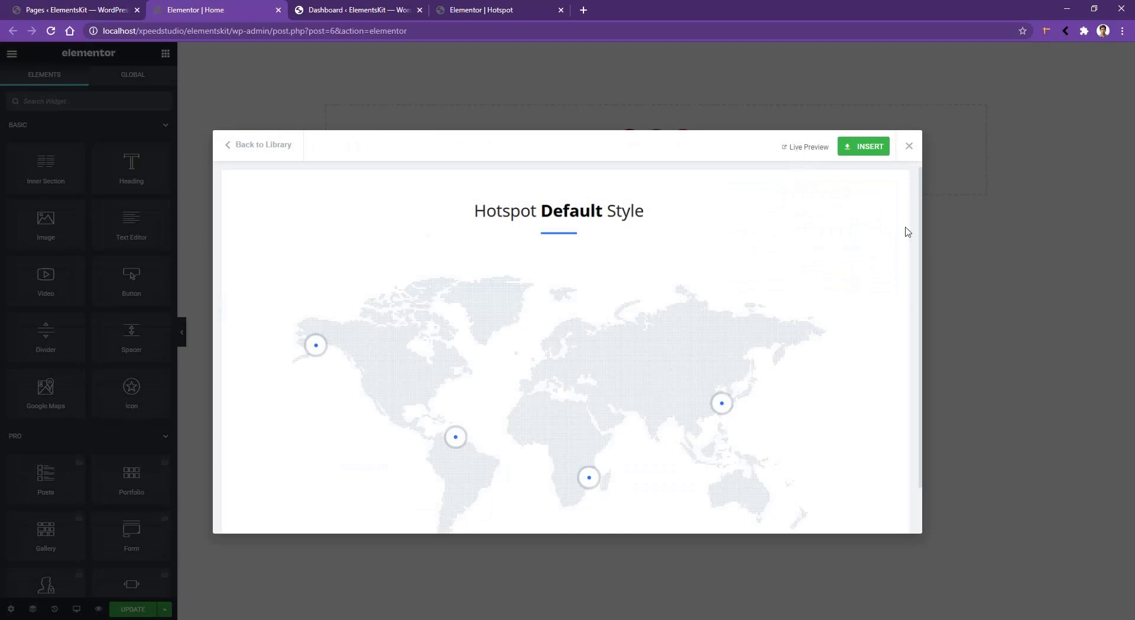
pyautogui.click(864, 147)
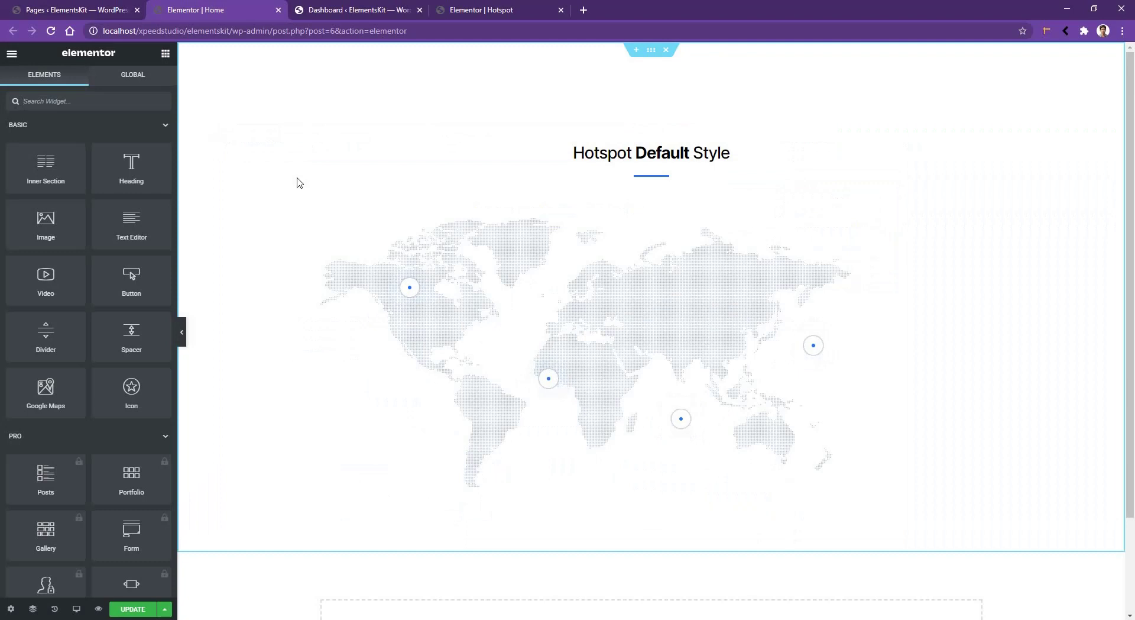
pyautogui.click(523, 342)
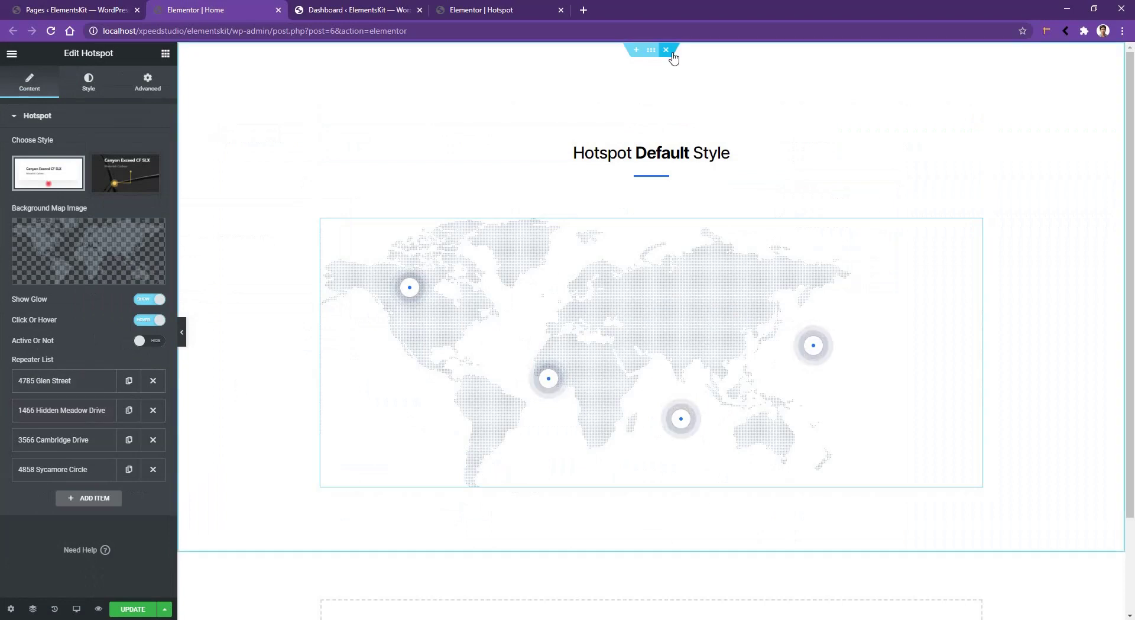
pyautogui.click(674, 54)
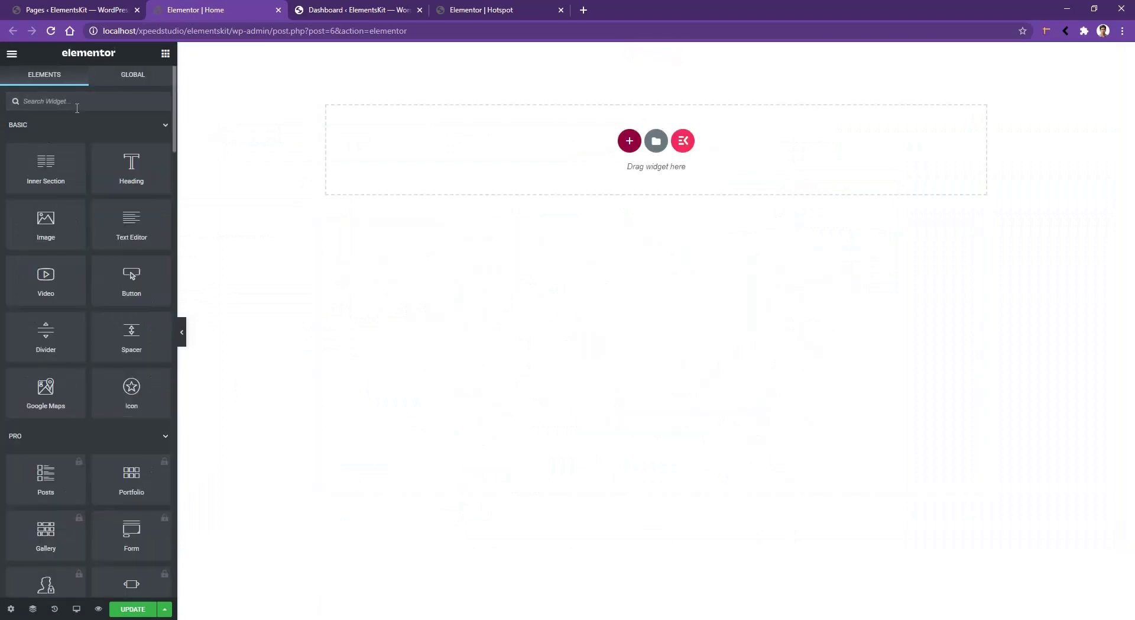
# Add a Hotspot widget to the empty section with map.png as its background map image
pyautogui.write('hots')
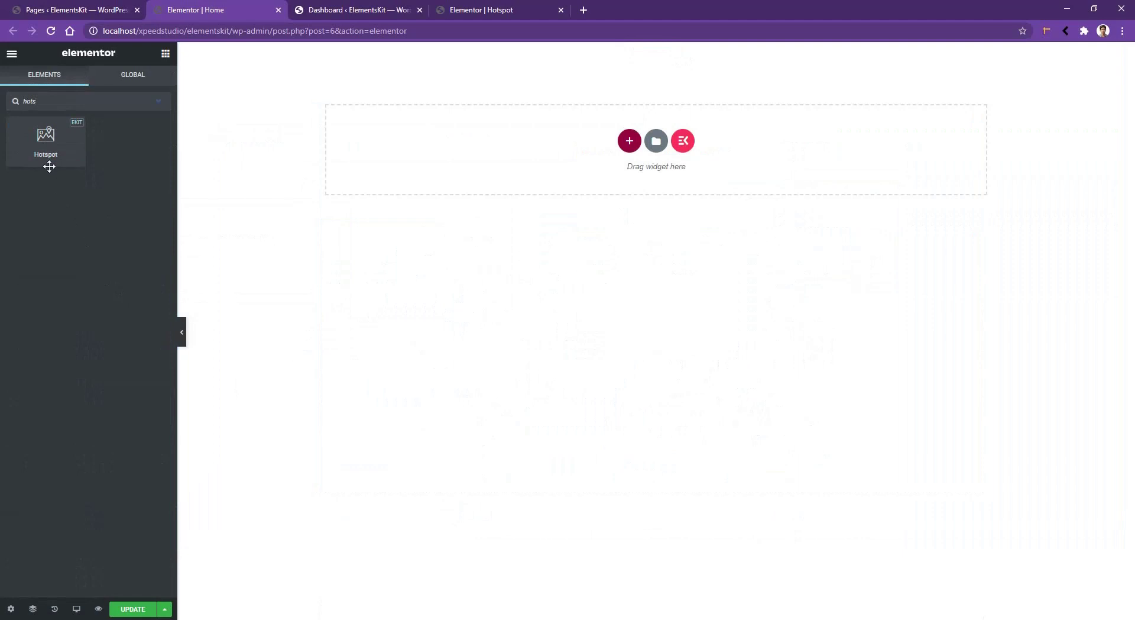
pyautogui.moveTo(70, 123); pyautogui.dragTo(624, 169)
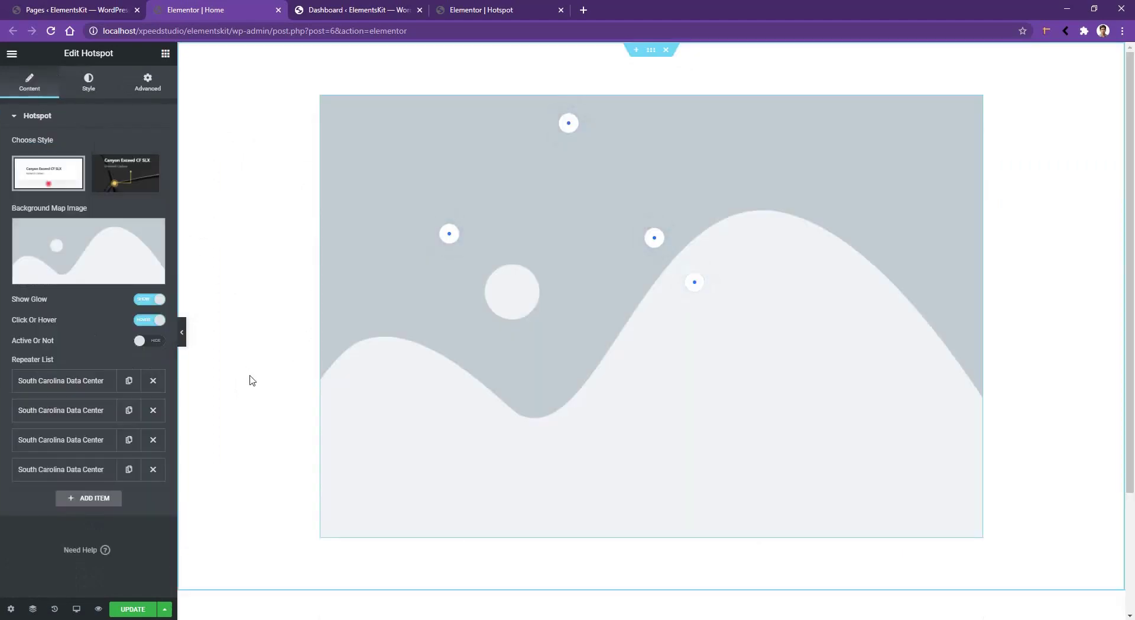
pyautogui.click(91, 253)
pyautogui.doubleClick(88, 212)
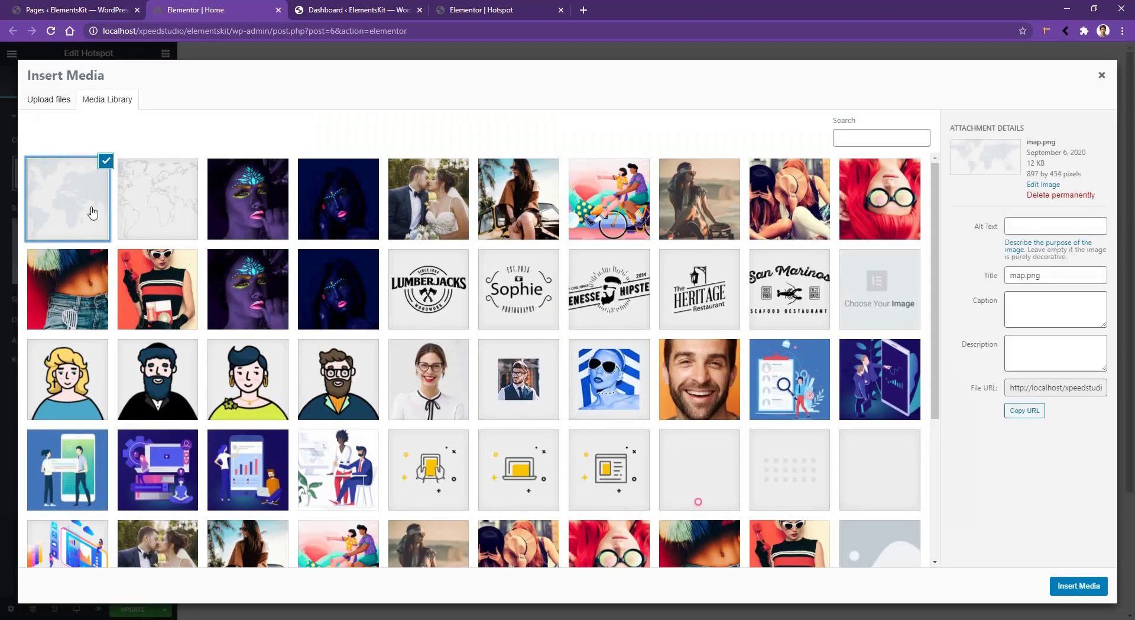
# Choose the dark second Choose Style thumbnail for the hotspots
pyautogui.moveTo(121, 174)
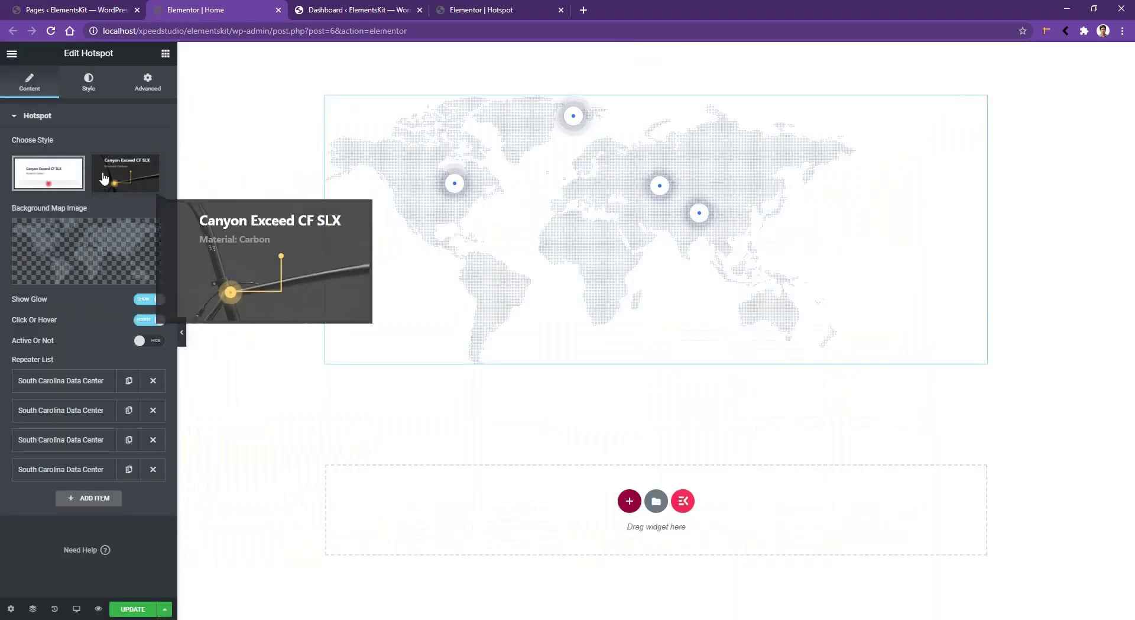
pyautogui.moveTo(50, 173)
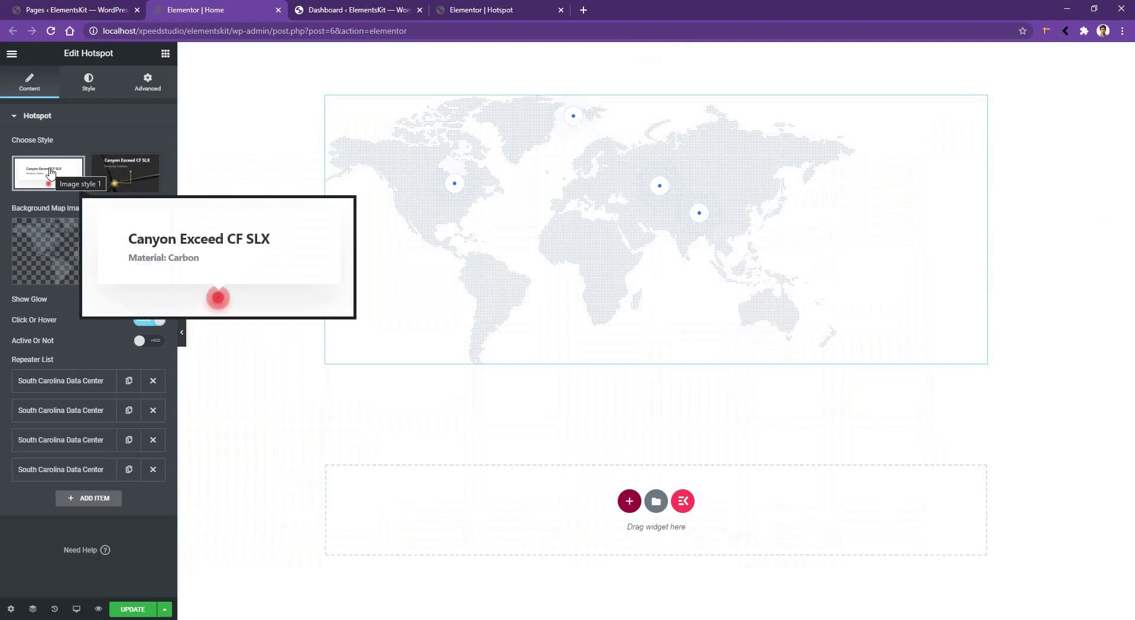
pyautogui.click(123, 173)
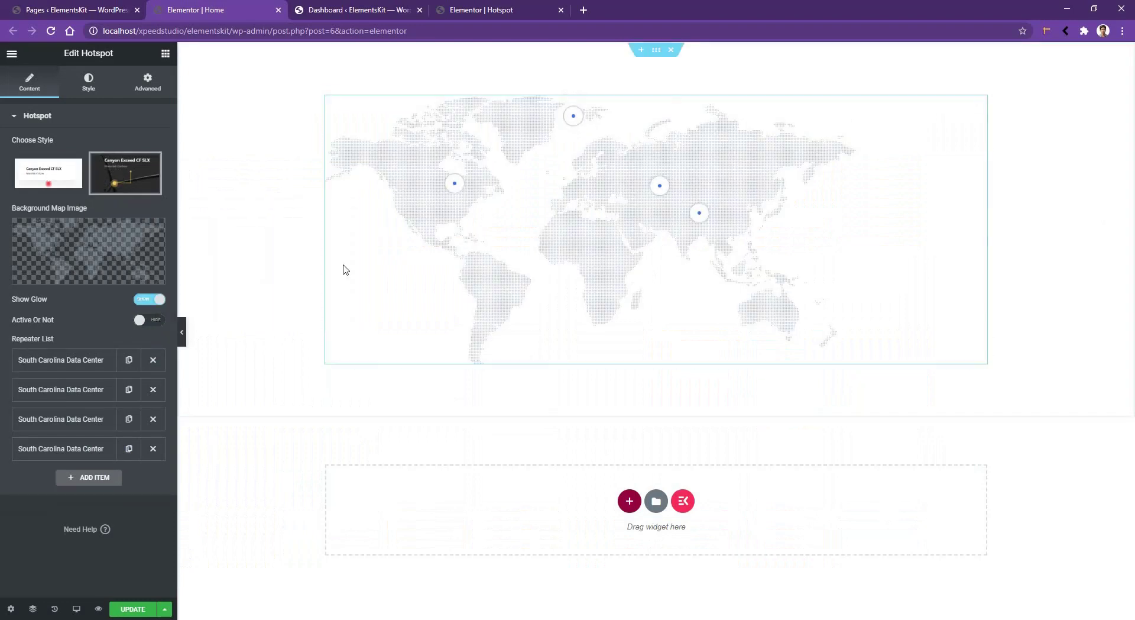
pyautogui.moveTo(454, 183)
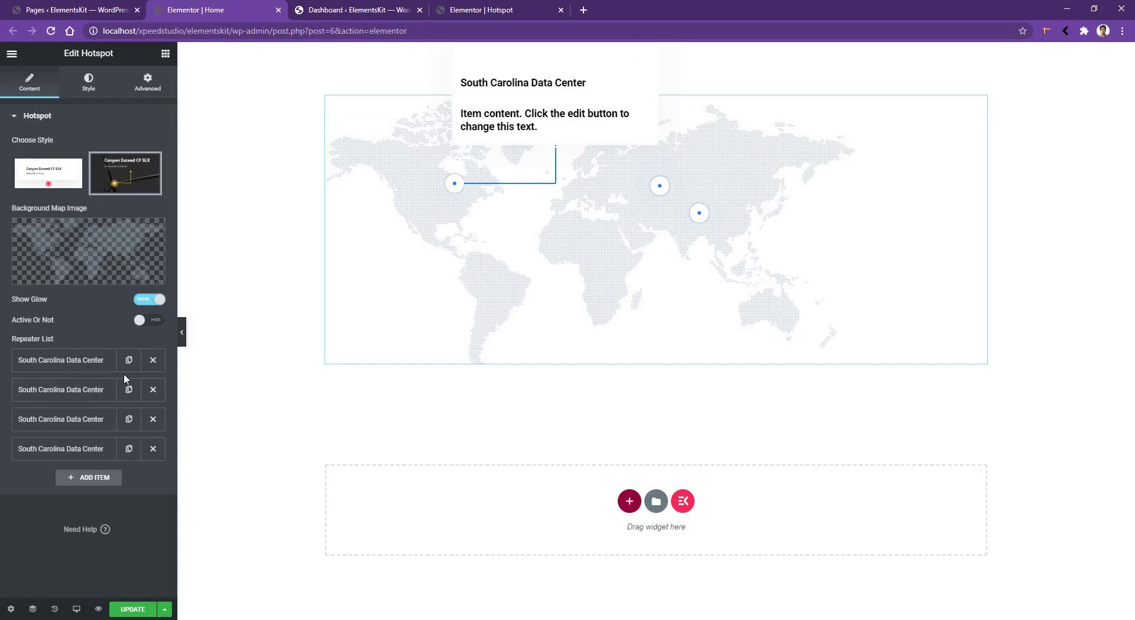
# Delete the first Repeater List hotspot and expand the new first item
pyautogui.click(153, 360)
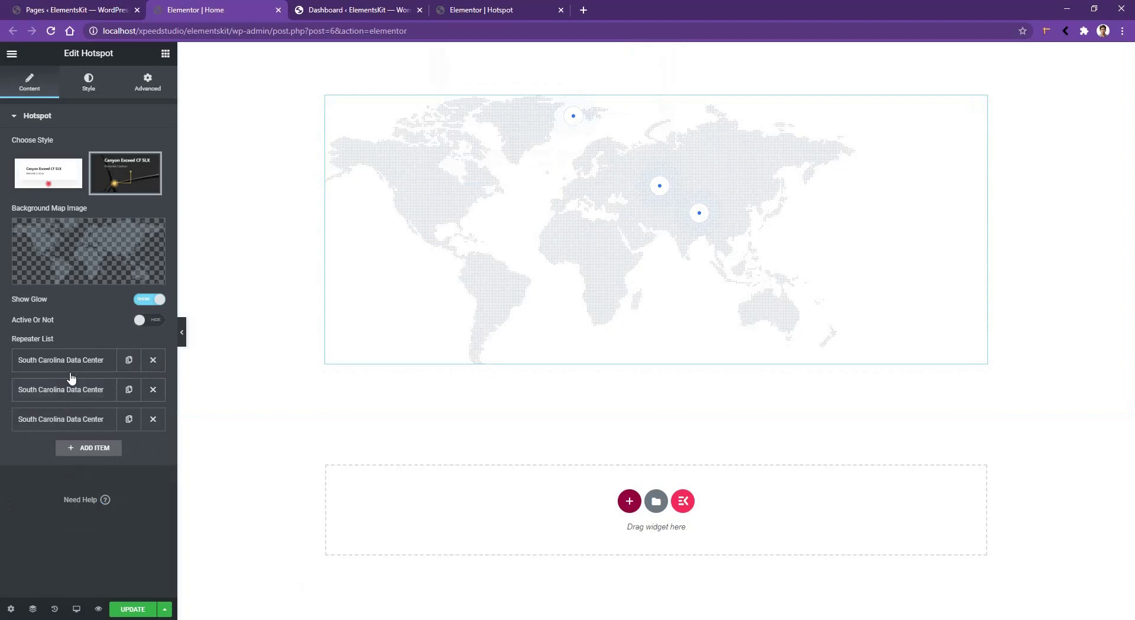
pyautogui.click(76, 363)
# Position the hotspot over South America with Right about 72% and Bottom 87
pyautogui.scroll(-5, 76, 355)
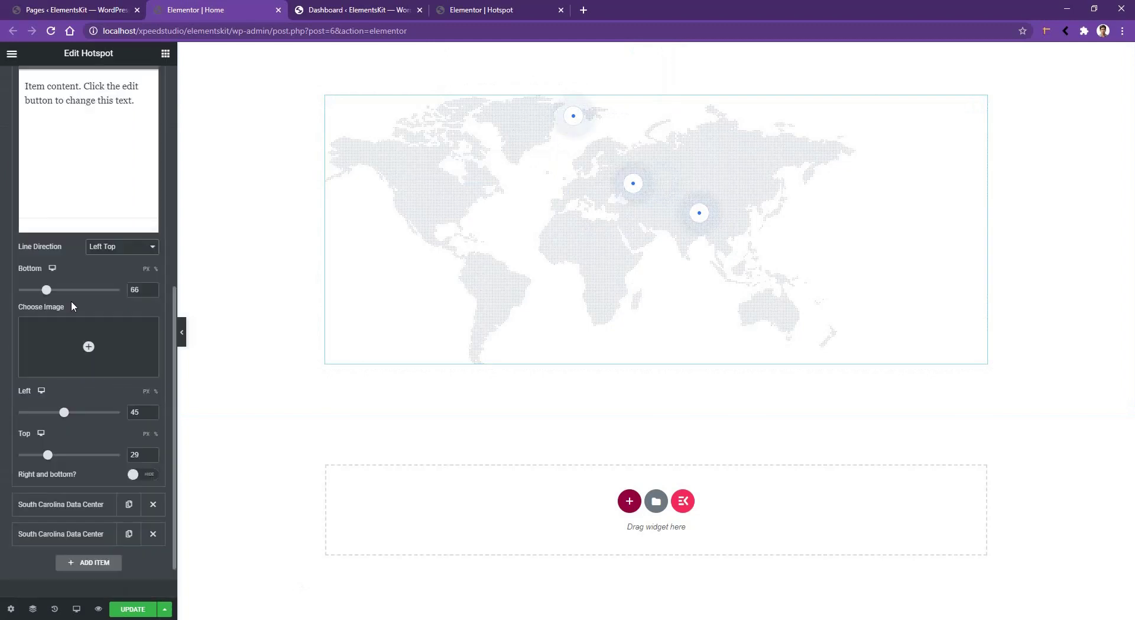
pyautogui.moveTo(64, 412)
pyautogui.mouseDown()
pyautogui.moveTo(76, 418)
pyautogui.moveTo(56, 418)
pyautogui.moveTo(75, 426)
pyautogui.moveTo(64, 431)
pyautogui.mouseUp()
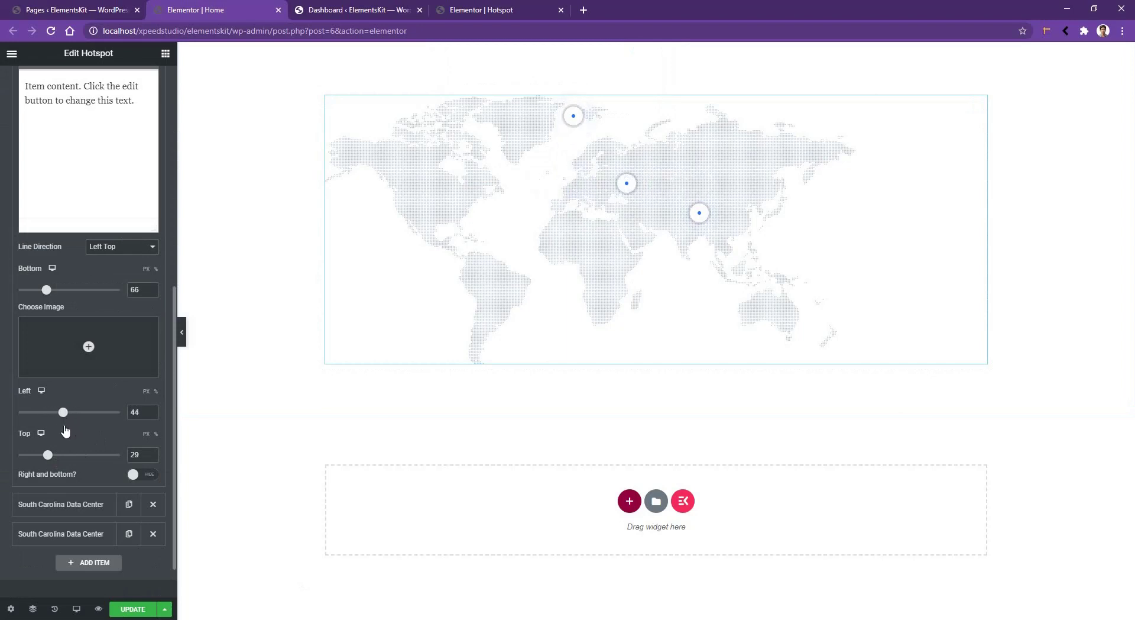
pyautogui.moveTo(48, 461); pyautogui.dragTo(88, 467)
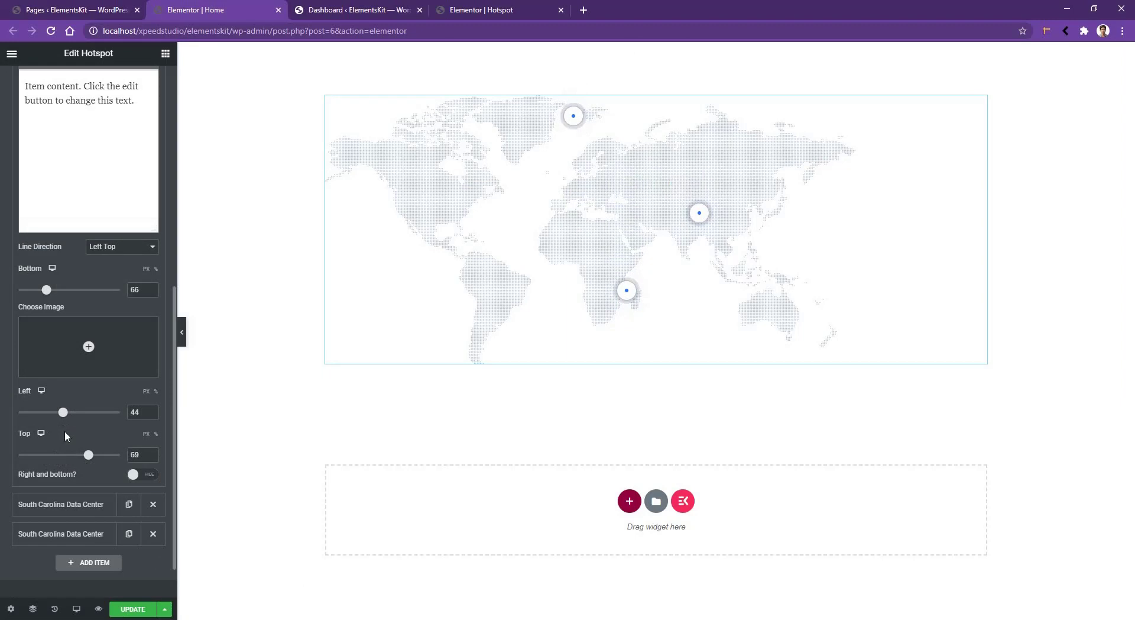
pyautogui.click(144, 475)
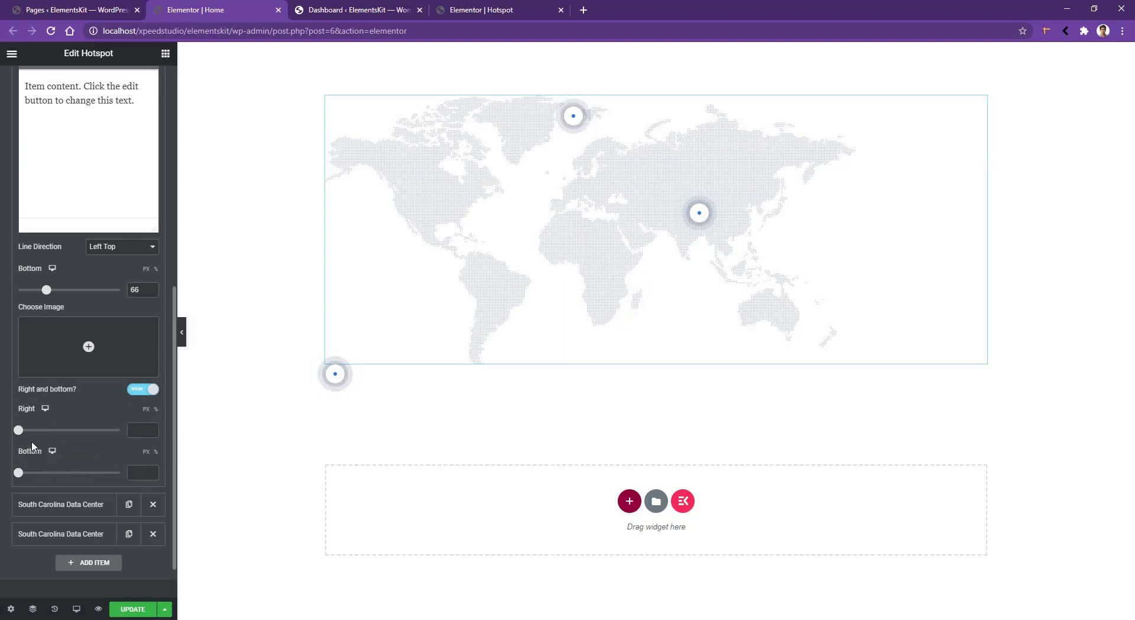
pyautogui.moveTo(19, 476); pyautogui.dragTo(107, 480)
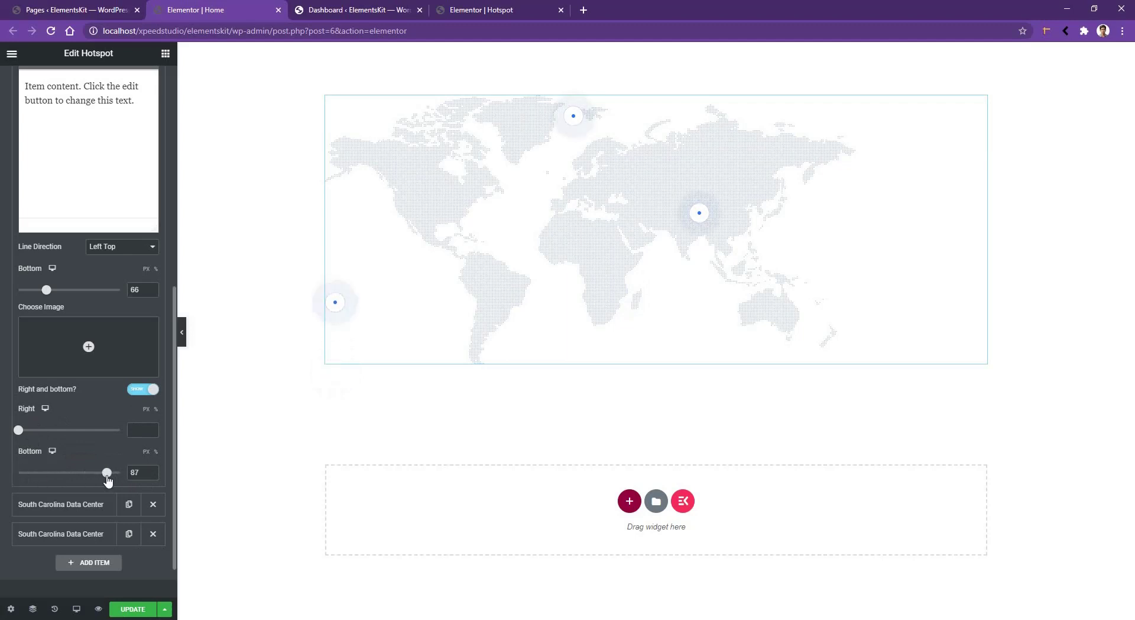
pyautogui.moveTo(18, 433); pyautogui.dragTo(103, 432)
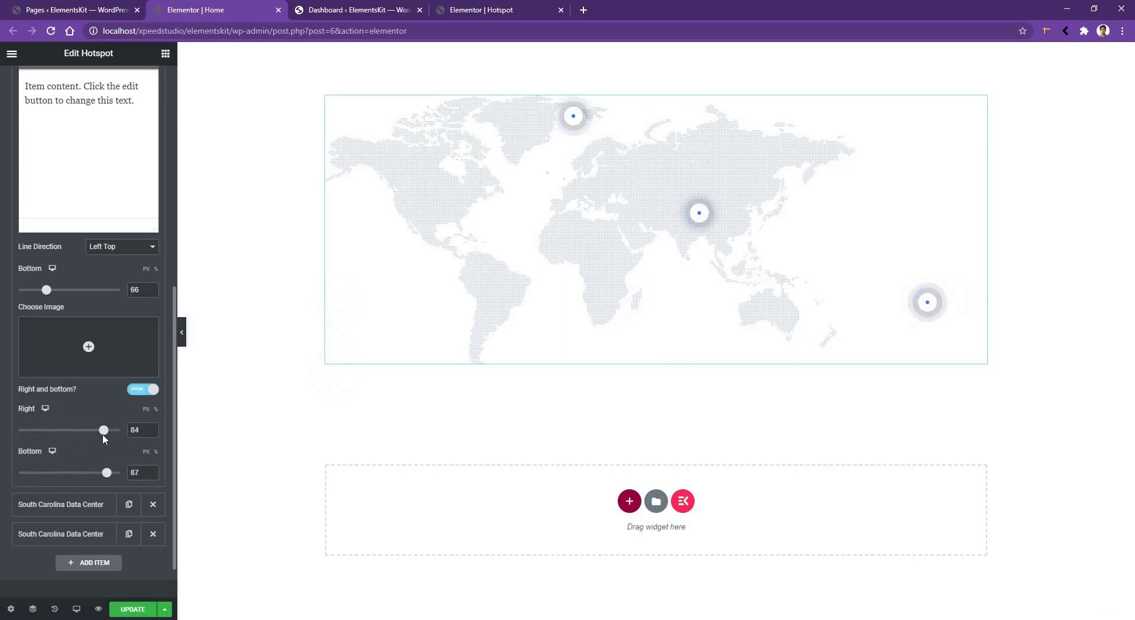
pyautogui.click(156, 409)
pyautogui.moveTo(18, 430); pyautogui.dragTo(92, 434)
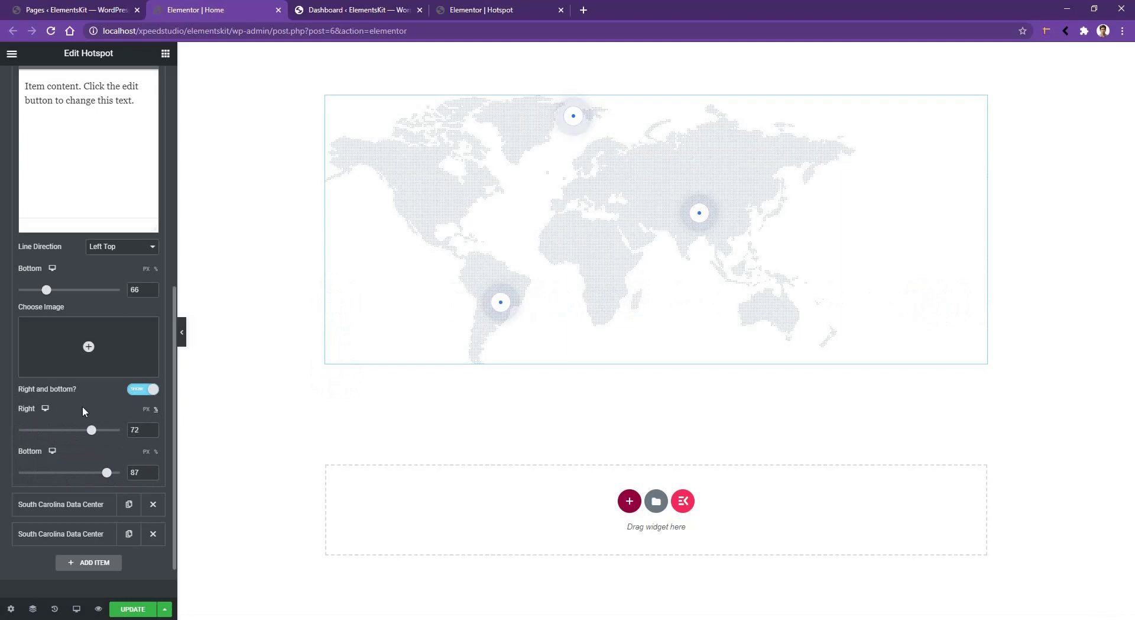
pyautogui.moveTo(76, 332)
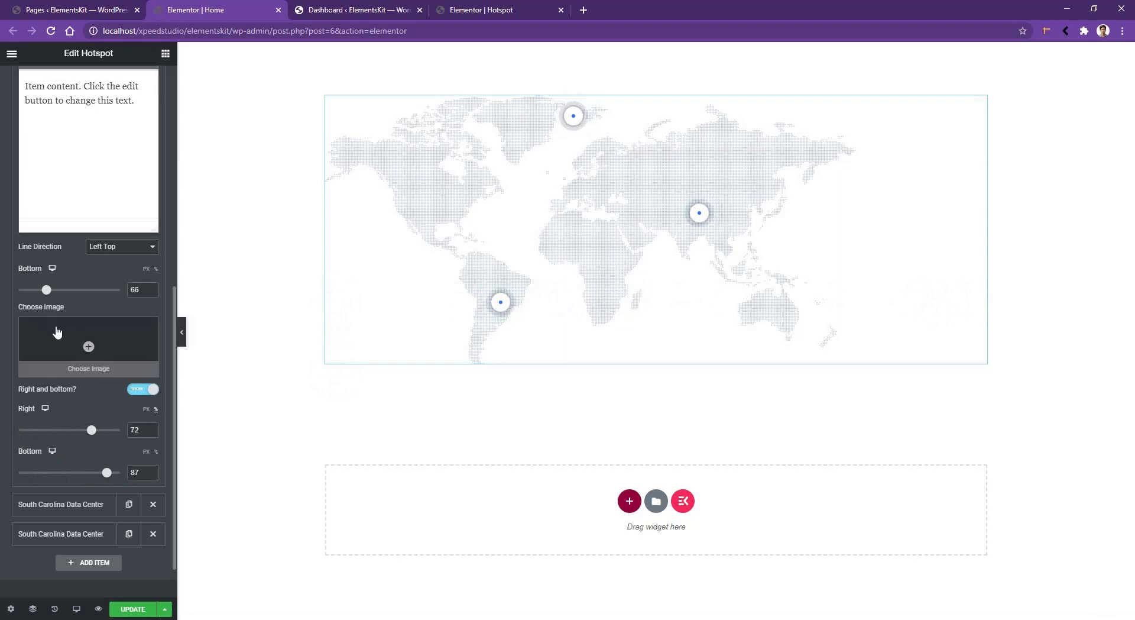
pyautogui.moveTo(507, 310)
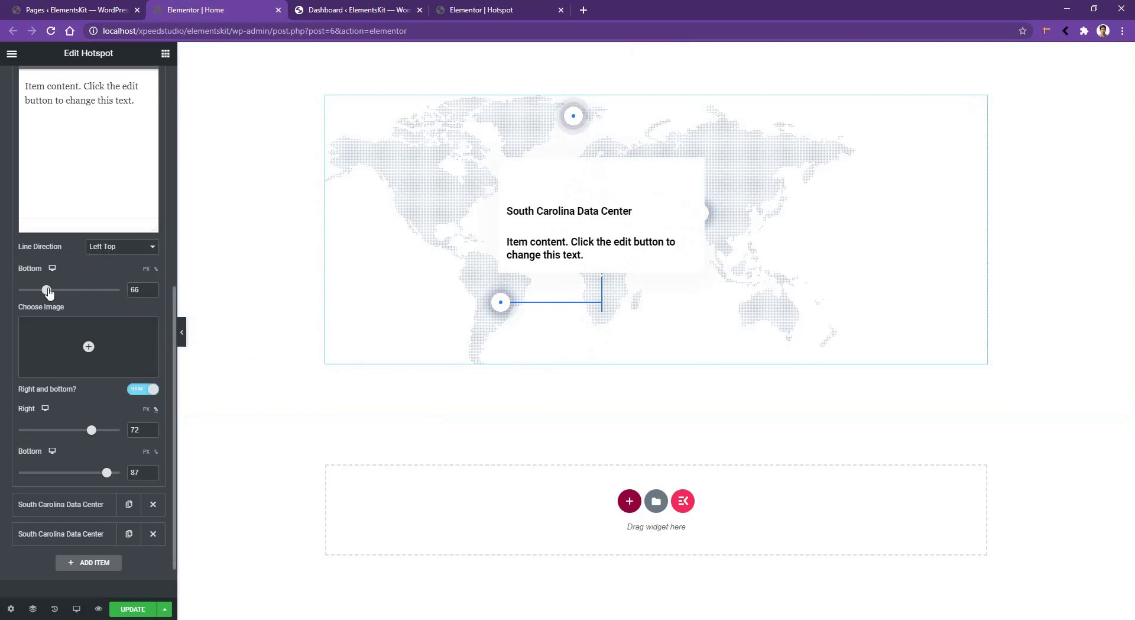
# Nudge the Bottom offset and set Line Direction to Left Bottom so the card drops below
pyautogui.moveTo(52, 289); pyautogui.dragTo(48, 290)
pyautogui.click(108, 248)
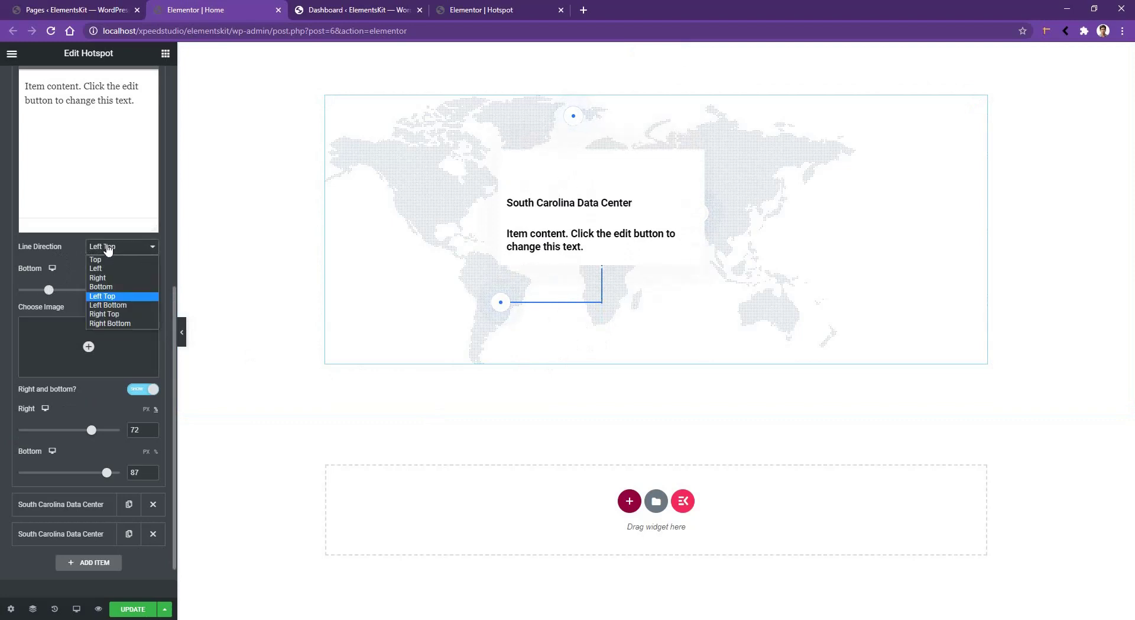
pyautogui.click(108, 305)
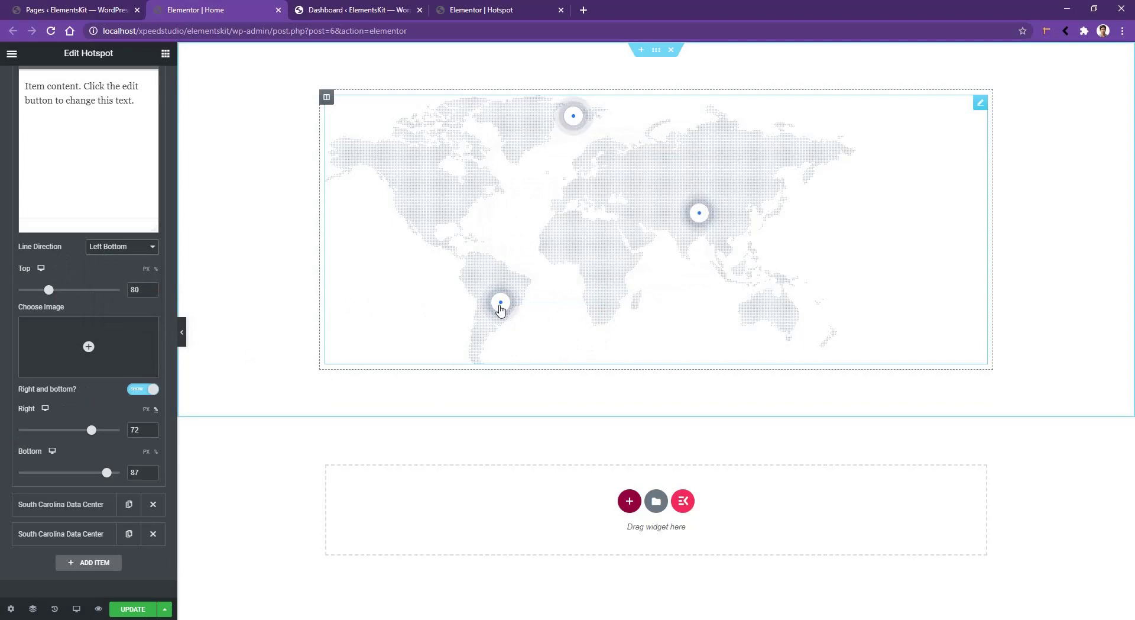
pyautogui.moveTo(500, 310)
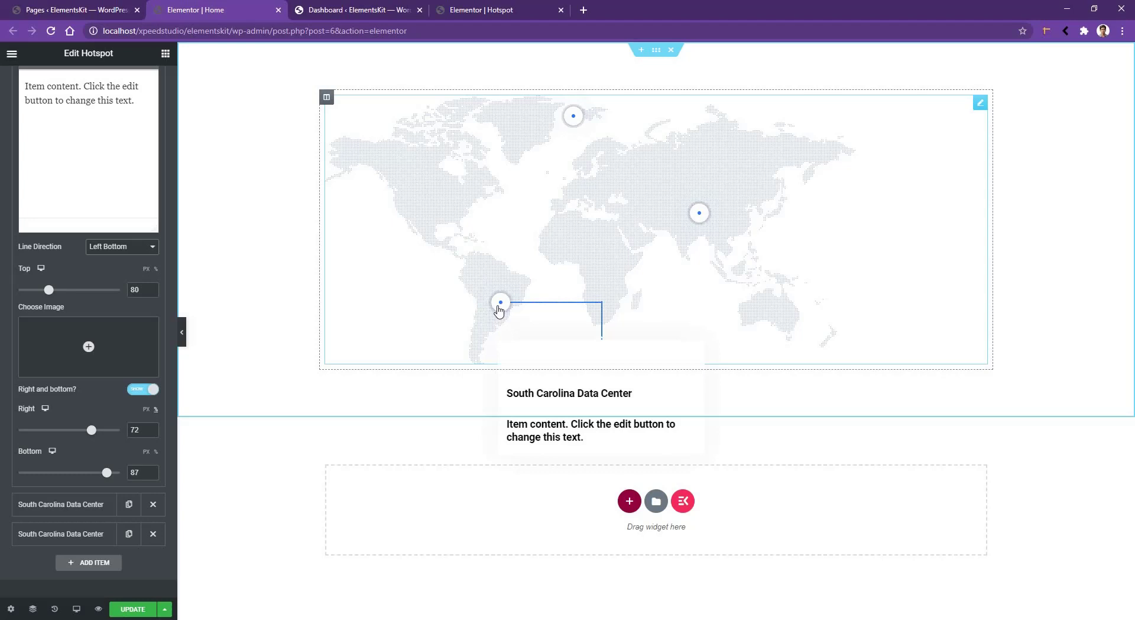
pyautogui.scroll(2, 98, 310)
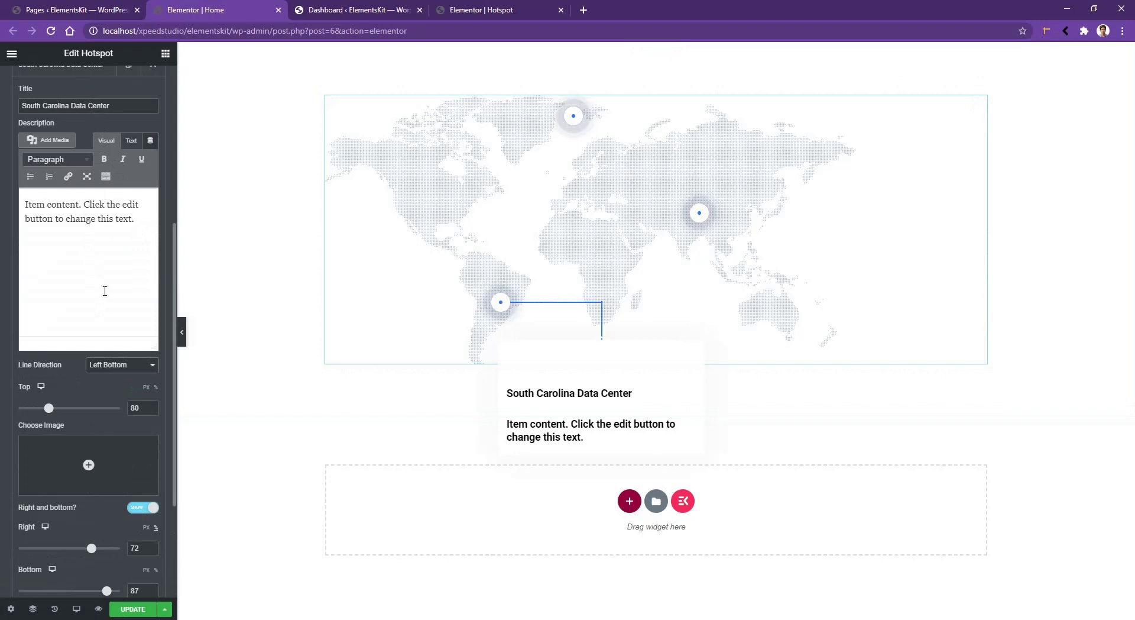
pyautogui.scroll(5, 148, 159)
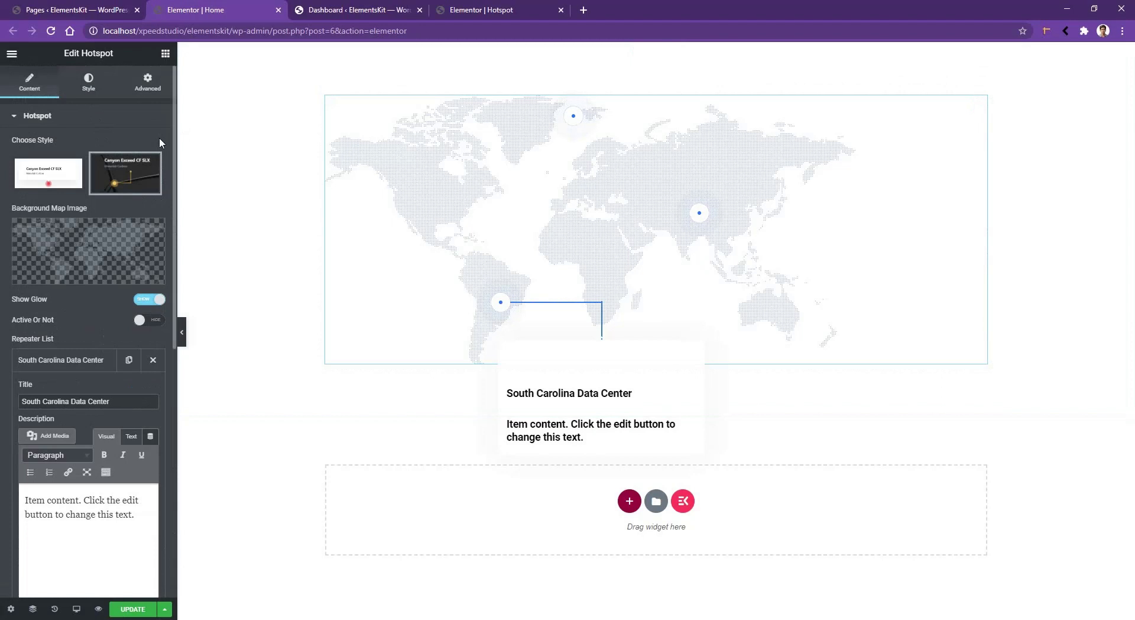
# Give the tooltip content a Classic red background
pyautogui.click(89, 83)
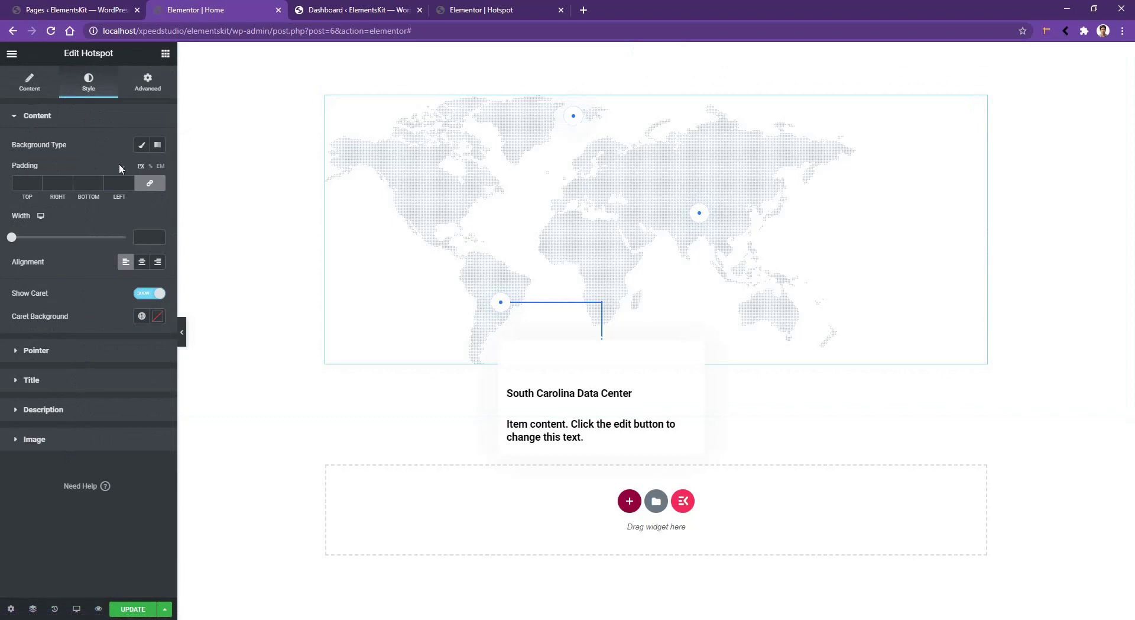
pyautogui.click(142, 148)
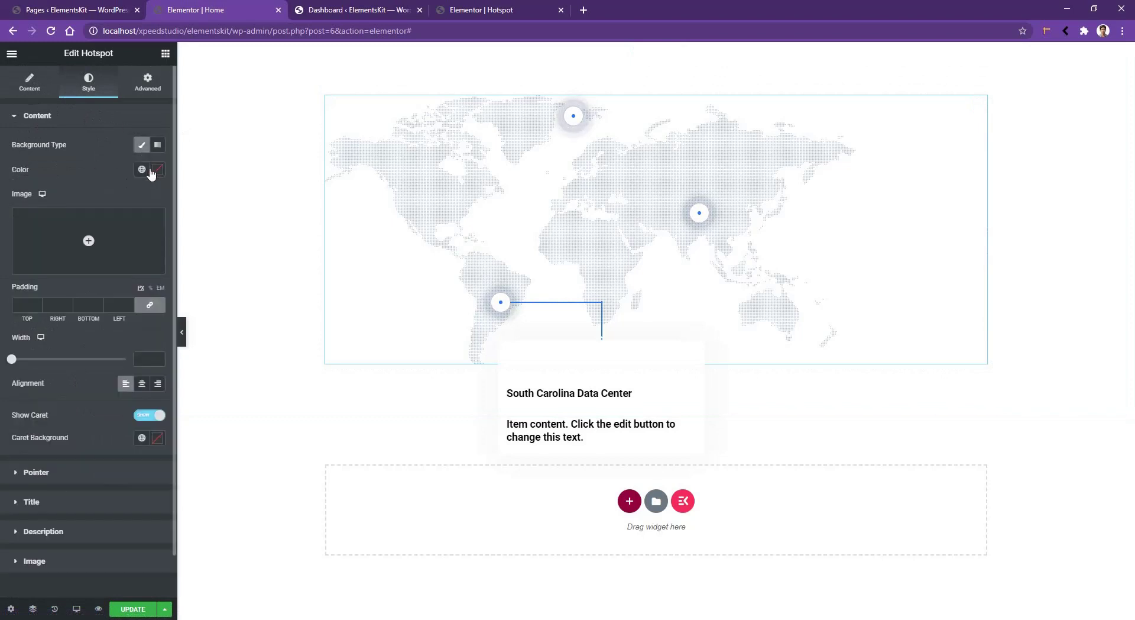
pyautogui.click(157, 171)
pyautogui.click(132, 231)
pyautogui.press('Escape')
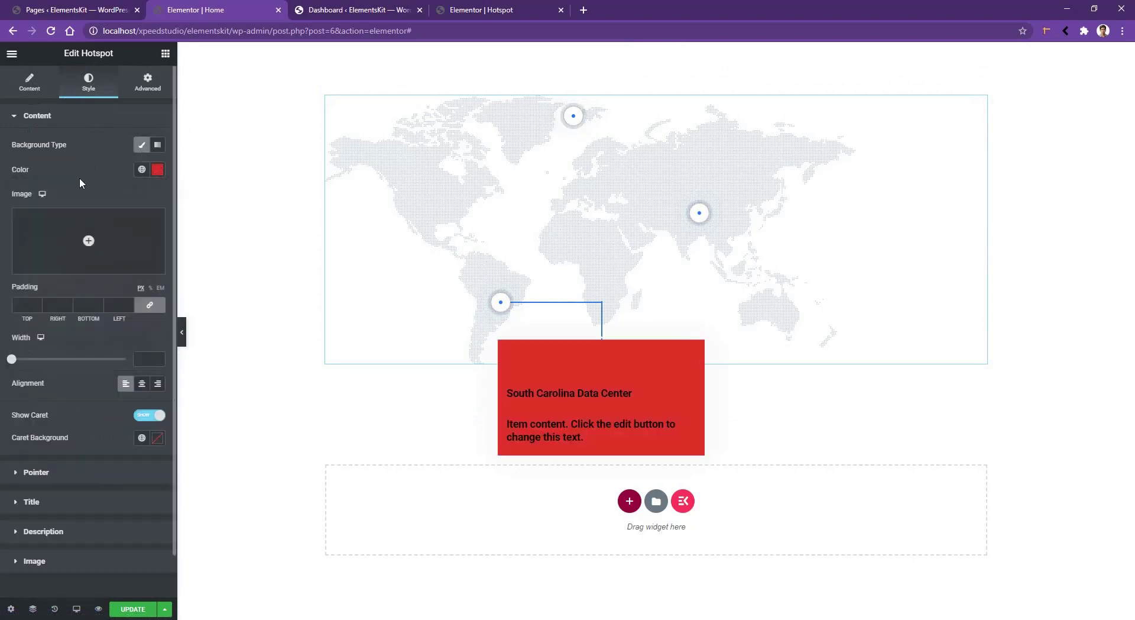
# Set tooltip padding to 40 on all sides, width 429, and Show Caret off
pyautogui.click(26, 304)
pyautogui.write('40')
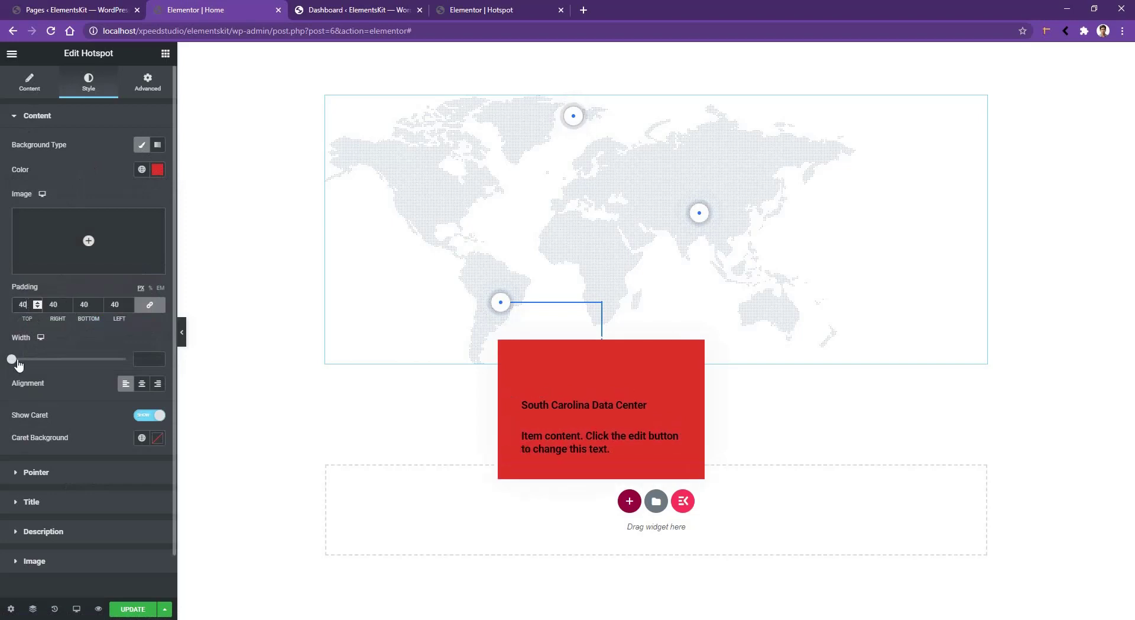
pyautogui.moveTo(13, 363); pyautogui.dragTo(75, 374)
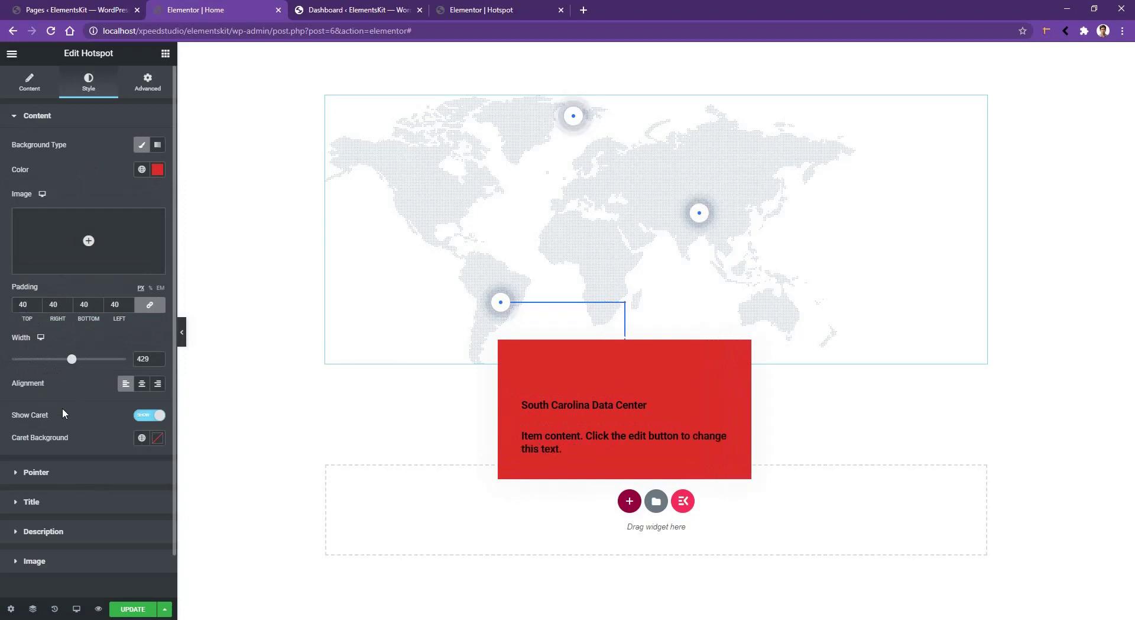
pyautogui.click(149, 416)
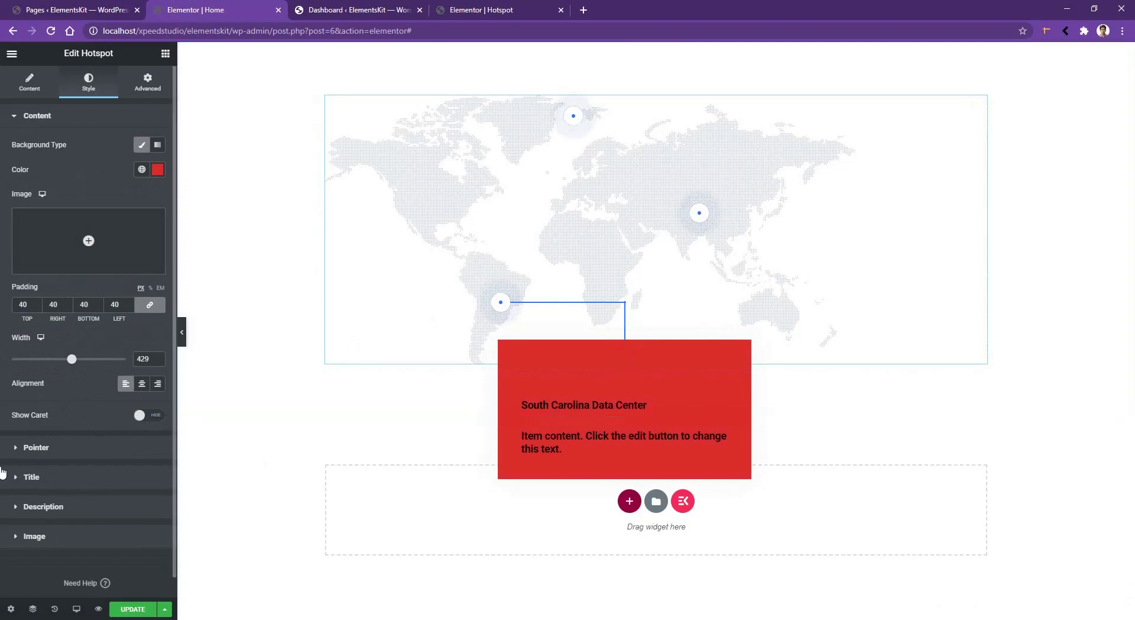
pyautogui.click(49, 448)
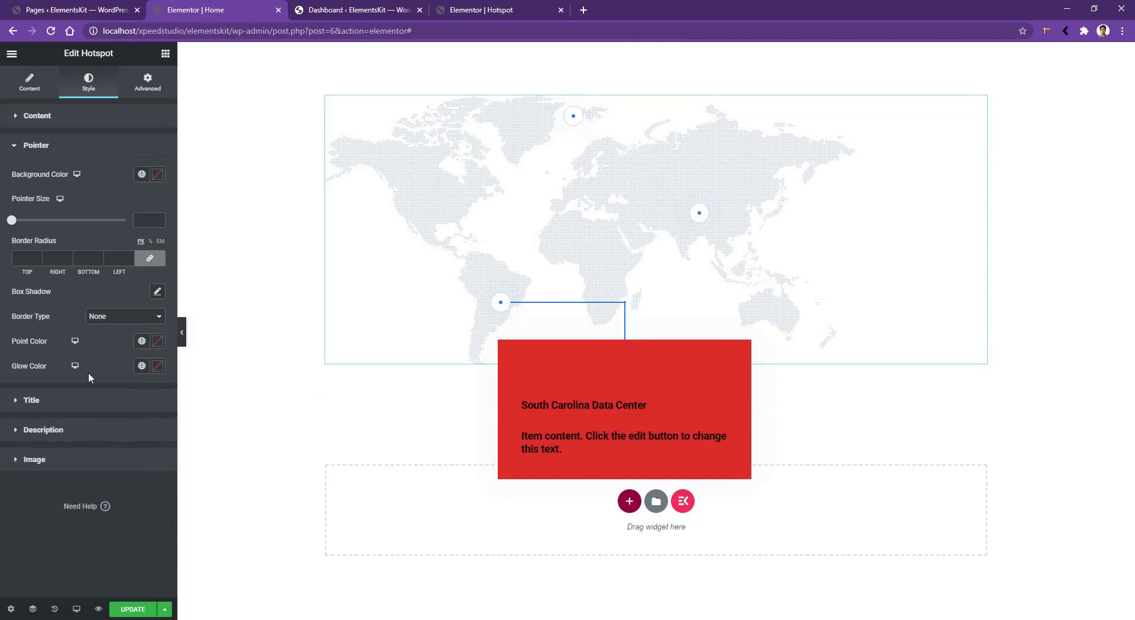
# Set the pointer Glow Color to red #FD0D0D
pyautogui.click(158, 366)
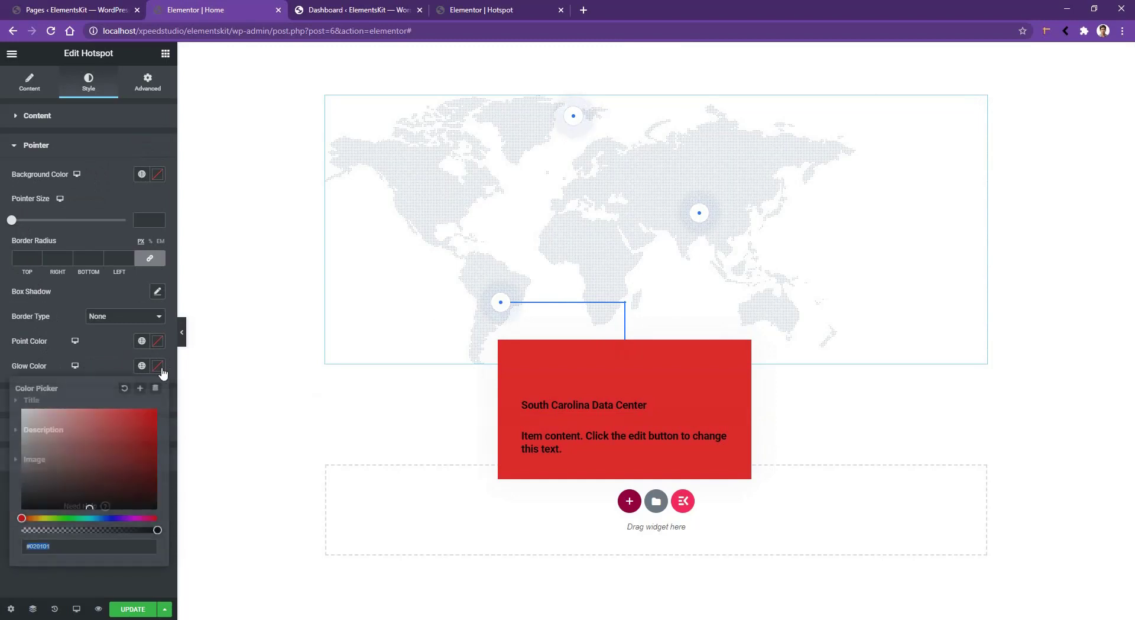
pyautogui.click(150, 408)
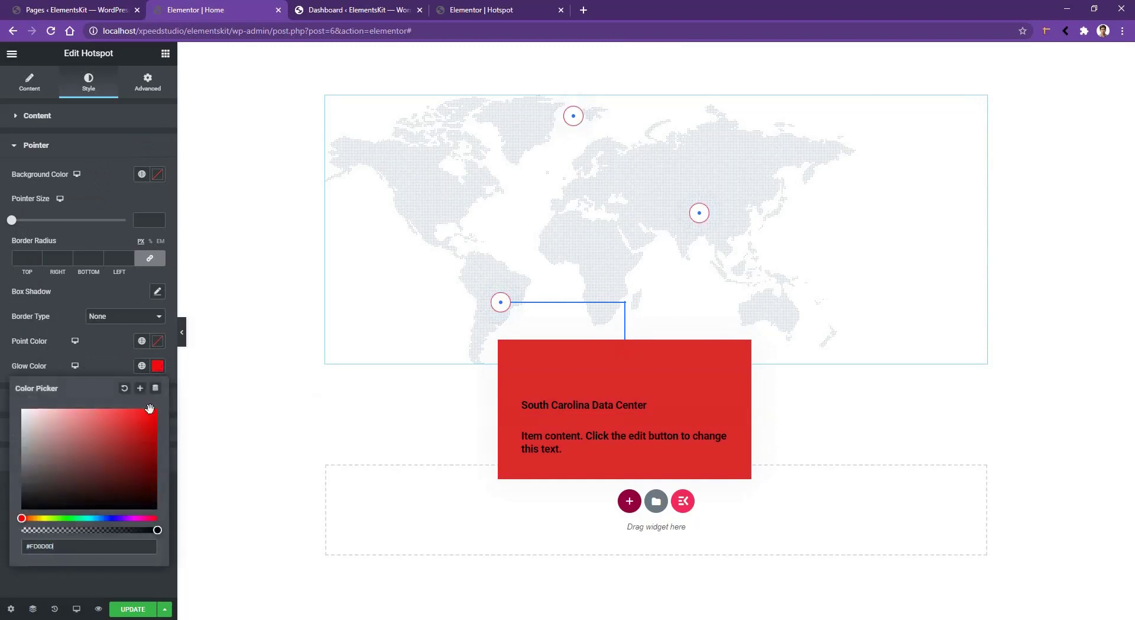
pyautogui.click(115, 354)
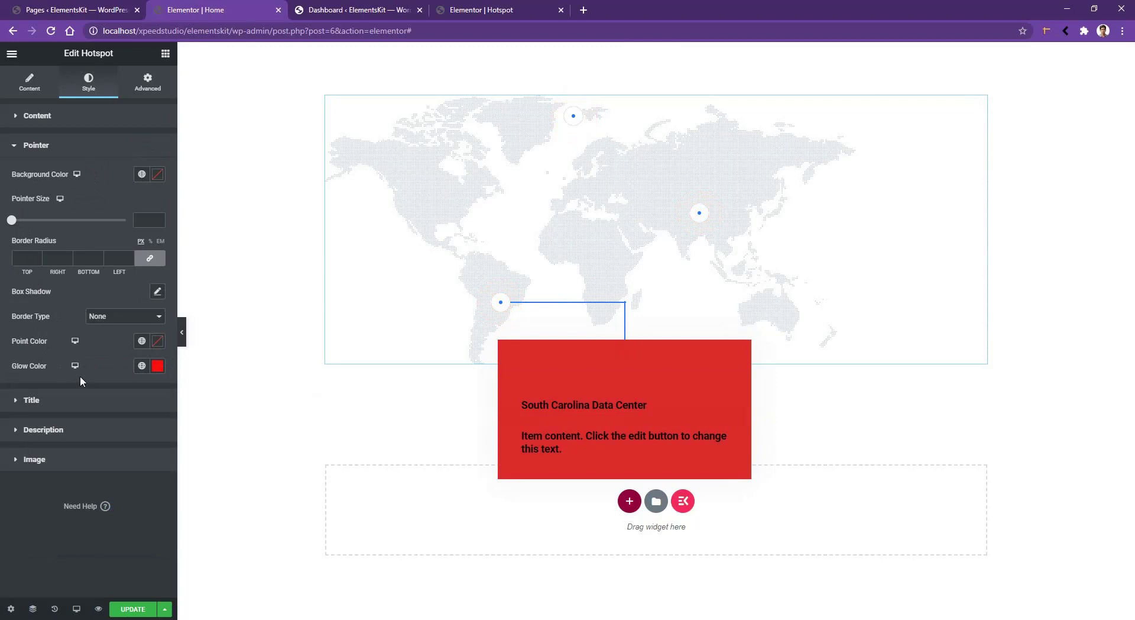
pyautogui.click(60, 403)
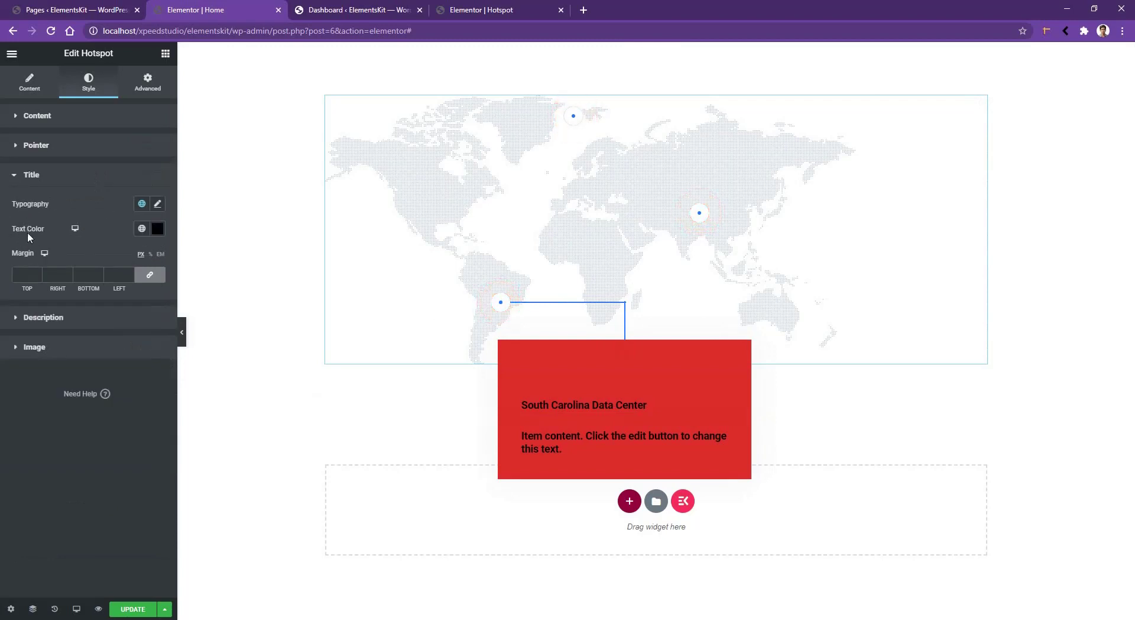
# Set the title typography size to 20 and its text colour to #ffffff
pyautogui.click(158, 203)
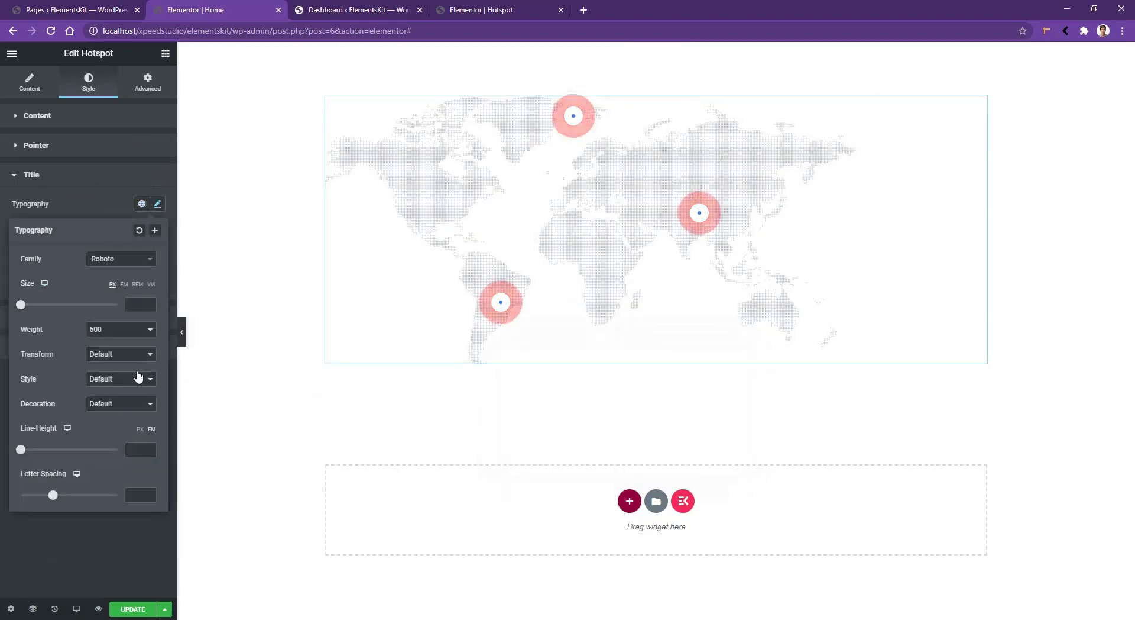
pyautogui.click(136, 305)
pyautogui.write('20')
pyautogui.click(75, 204)
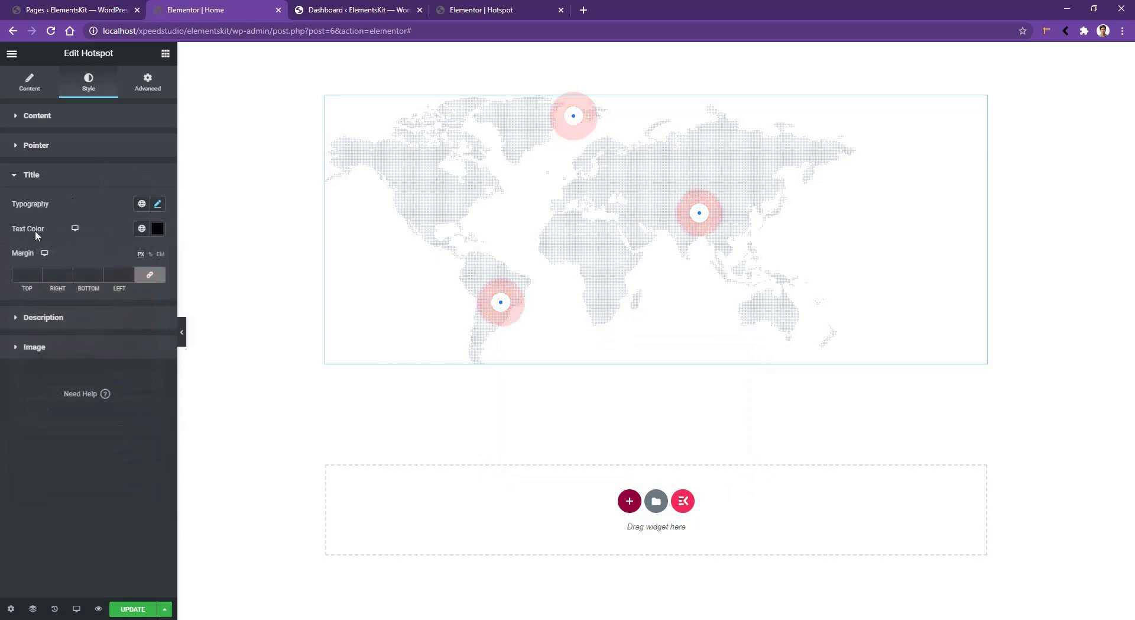
pyautogui.click(157, 228)
pyautogui.write('#ffffff')
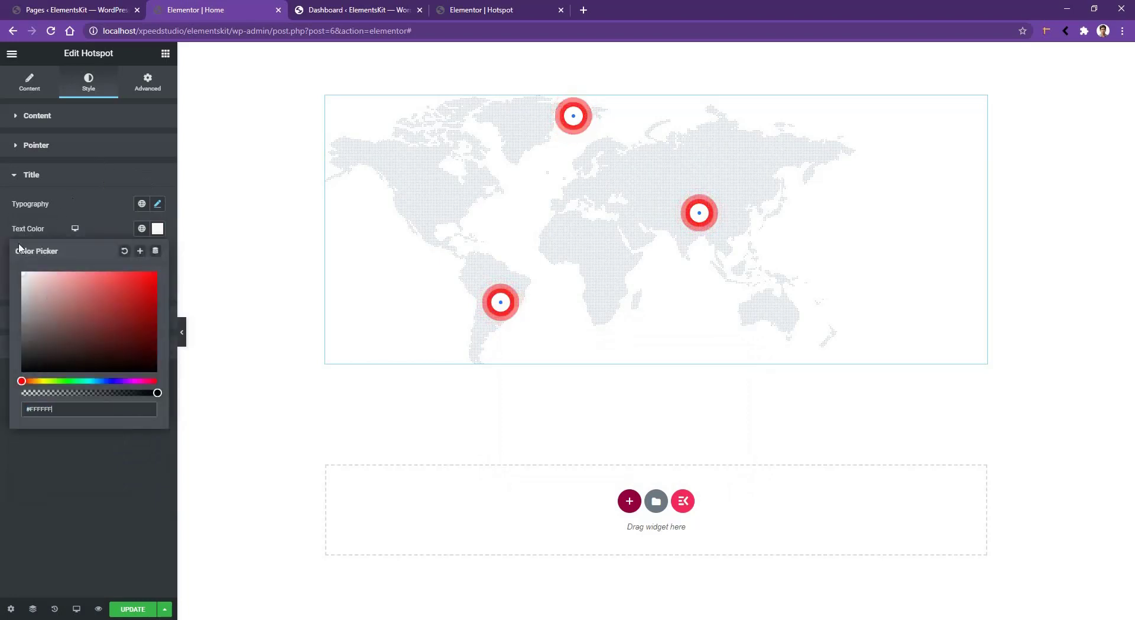
pyautogui.click(112, 222)
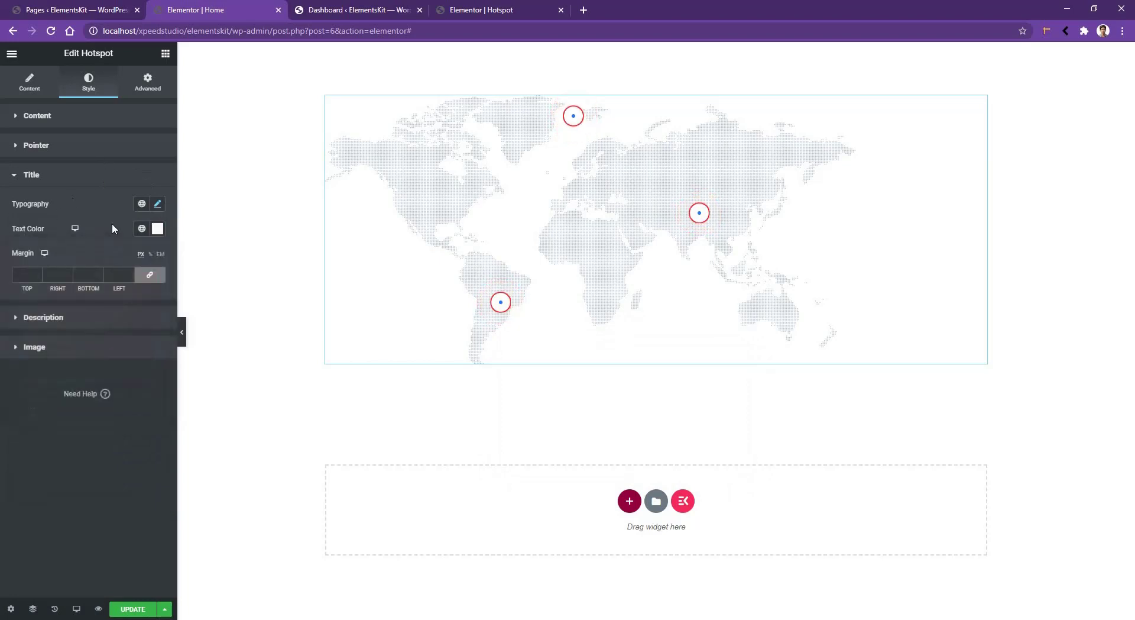
pyautogui.click(80, 321)
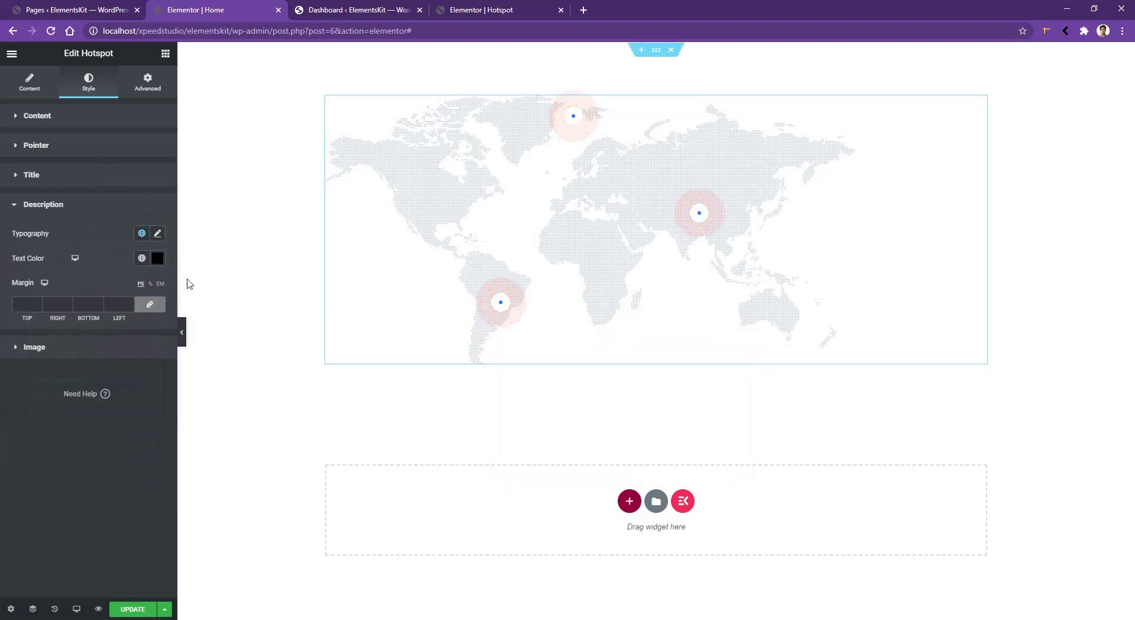
# Set the description text colour to white #FFFFFF and its font size to 14
pyautogui.click(157, 258)
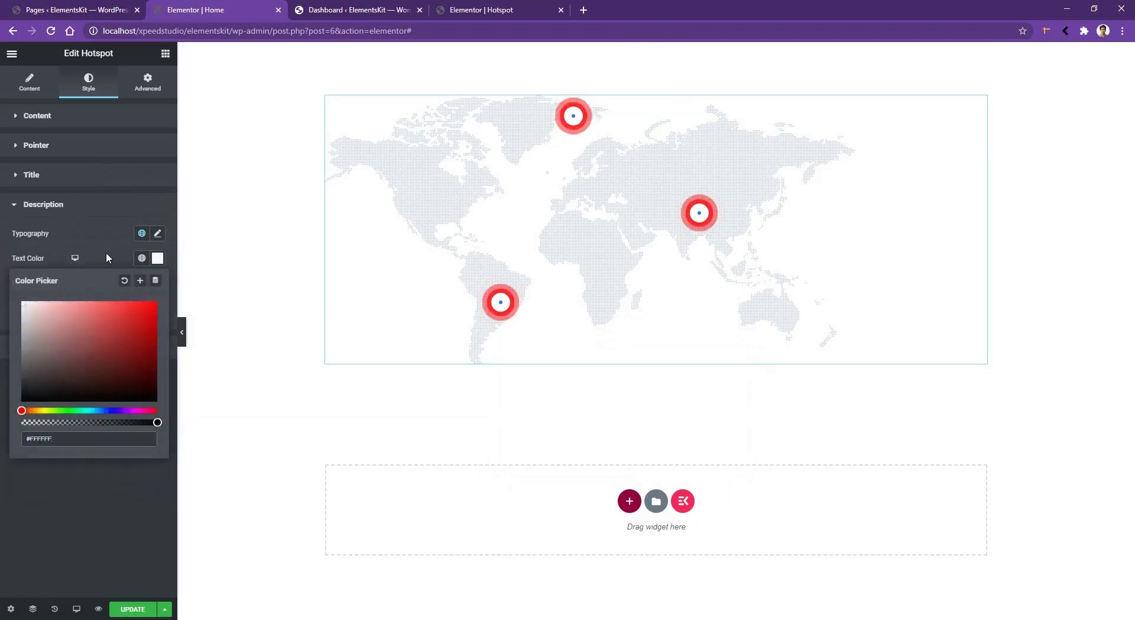
pyautogui.click(105, 252)
pyautogui.click(157, 233)
pyautogui.click(139, 334)
pyautogui.write('14')
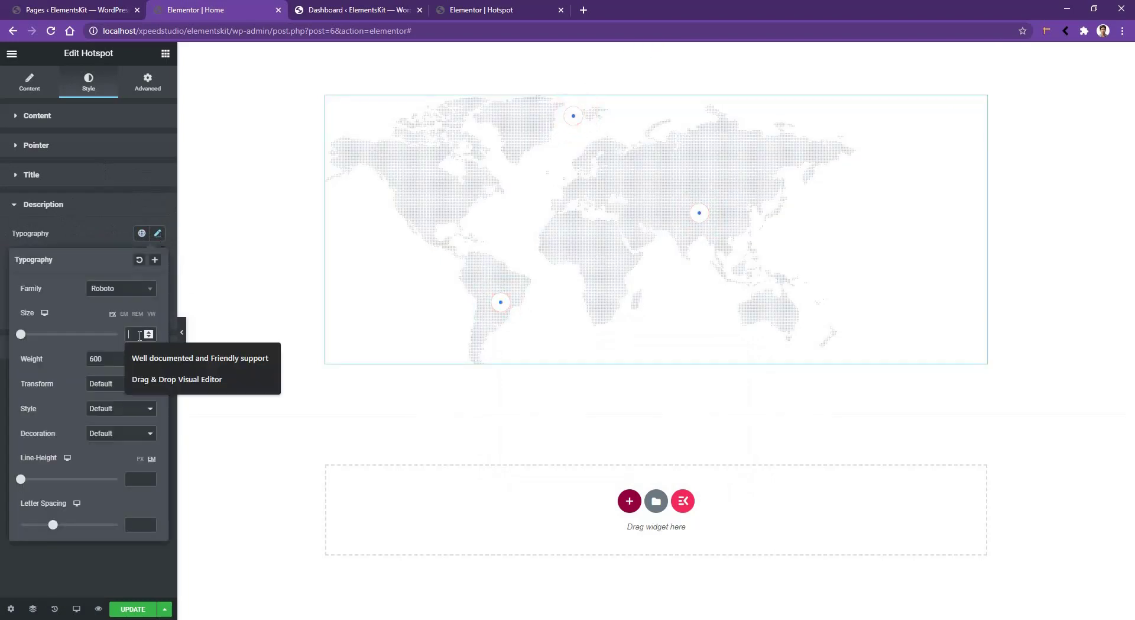
pyautogui.click(97, 231)
pyautogui.moveTo(500, 305)
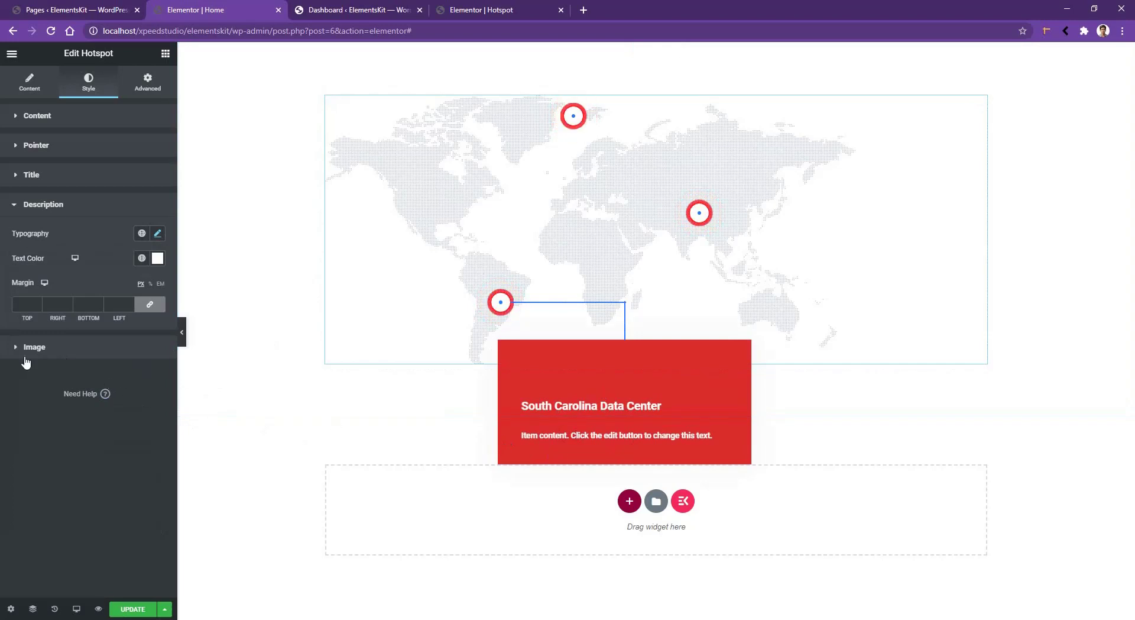
pyautogui.click(49, 355)
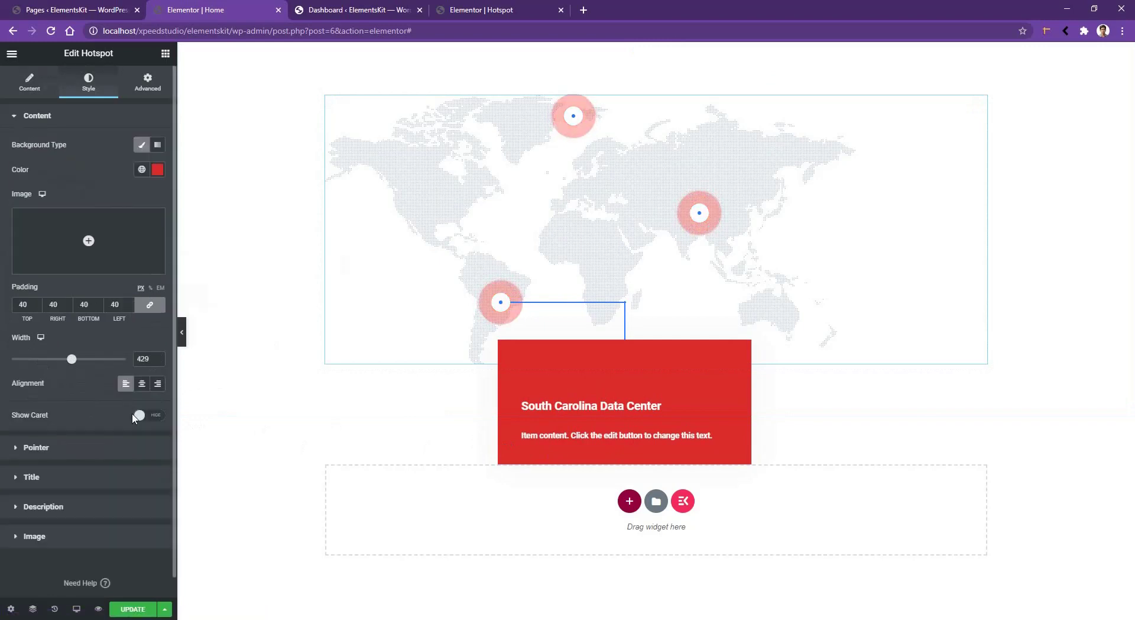
# Turn on Active Or Not in the Hotspot Content settings so every red tooltip card stays visible
pyautogui.click(27, 87)
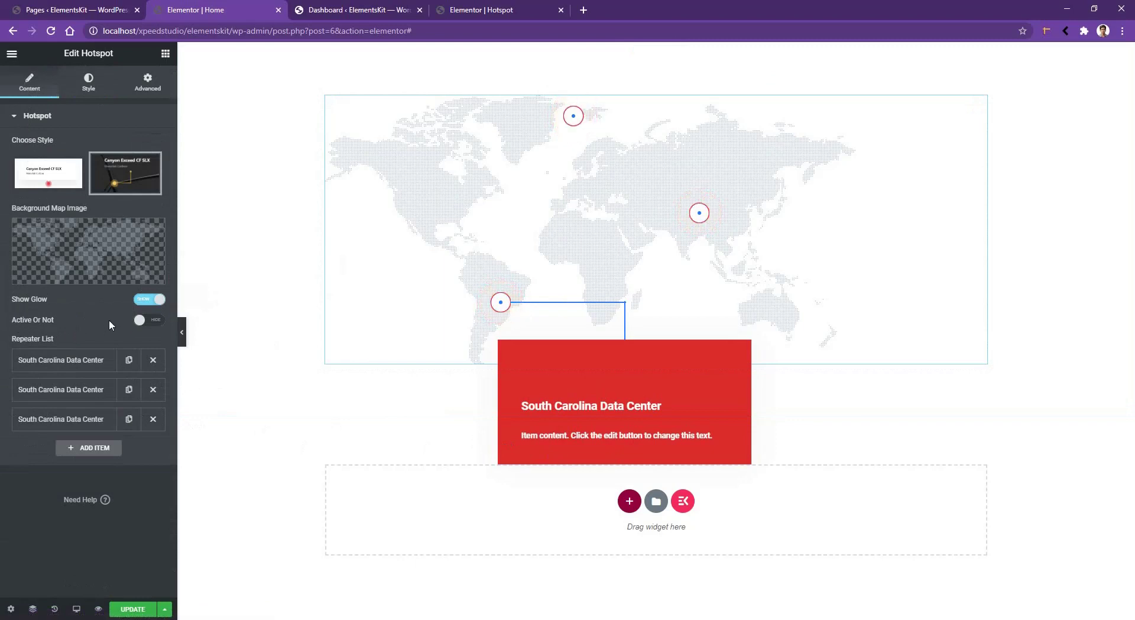
pyautogui.click(153, 322)
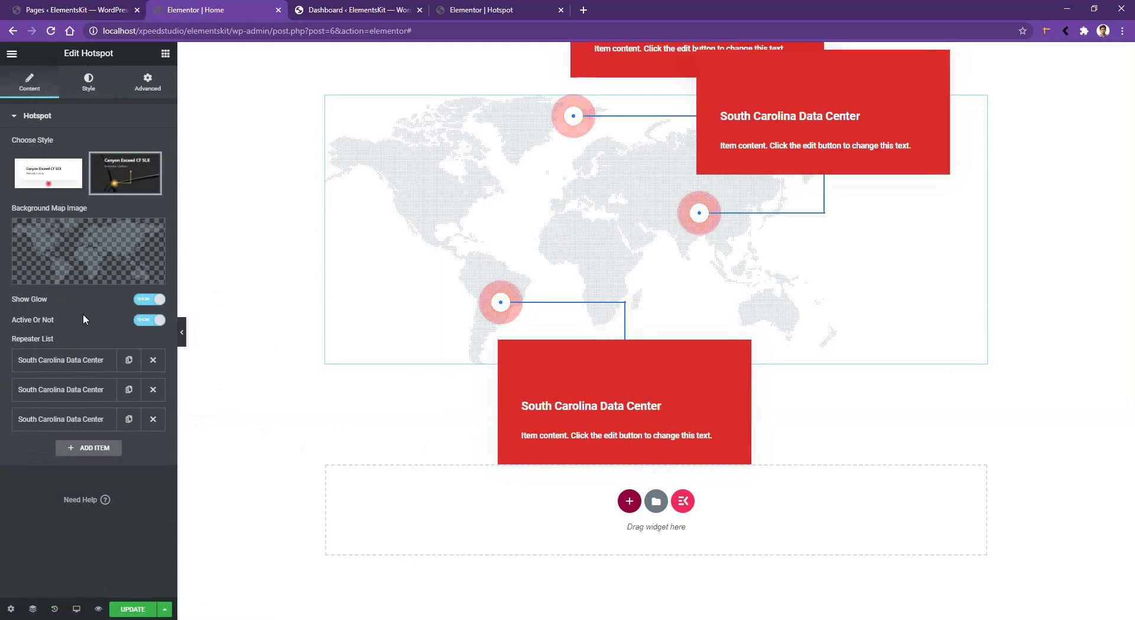